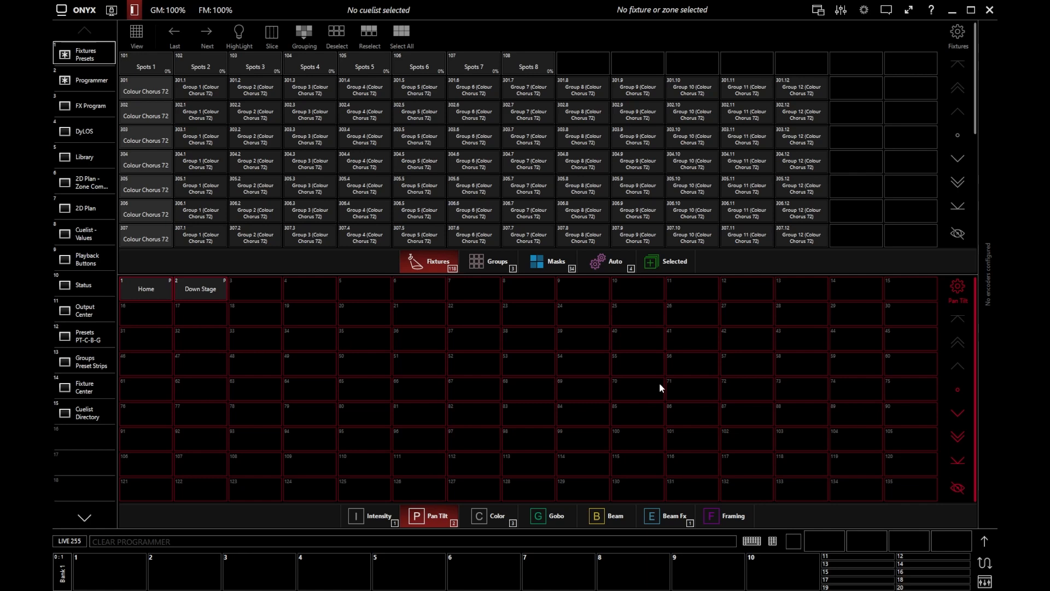
Open the 2D Plan view and switch it from Live to Edit mode.
left_click(90, 210)
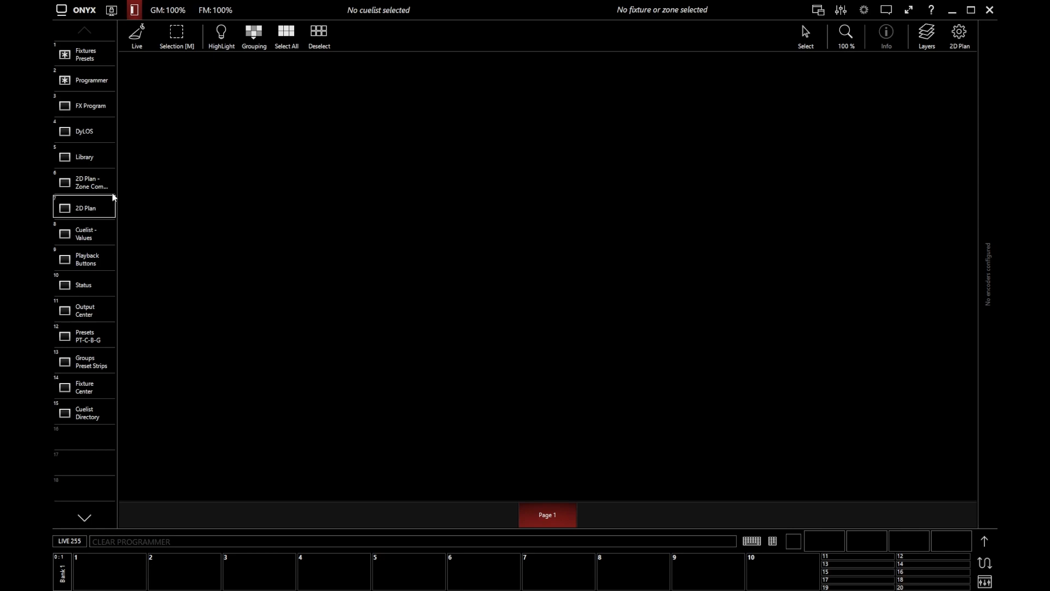
left_click(140, 44)
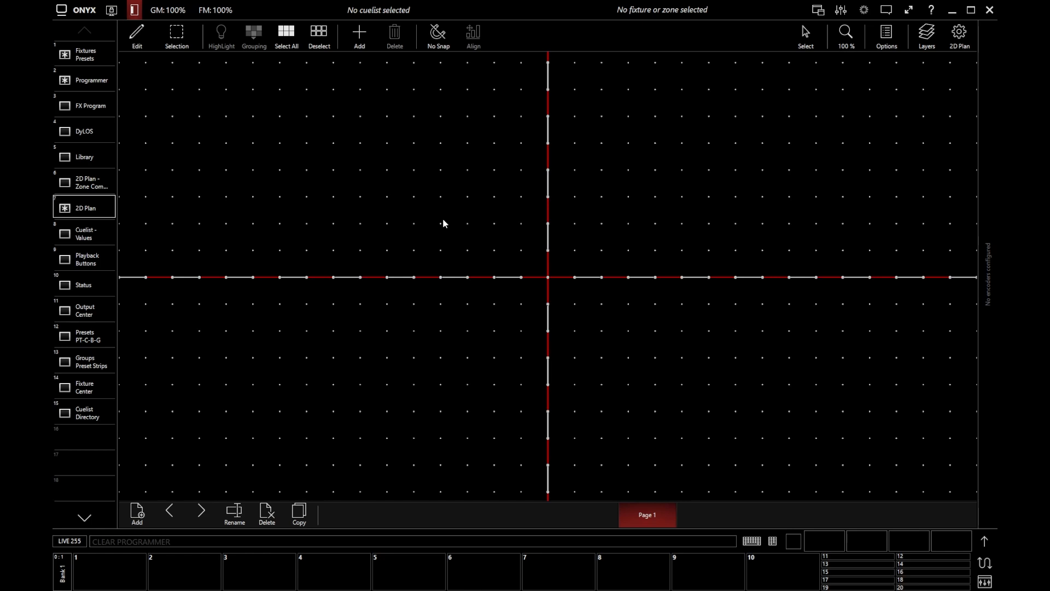
Select fixtures 101 through 108 and start placing them in single mode.
type("101t10")
key("Return")
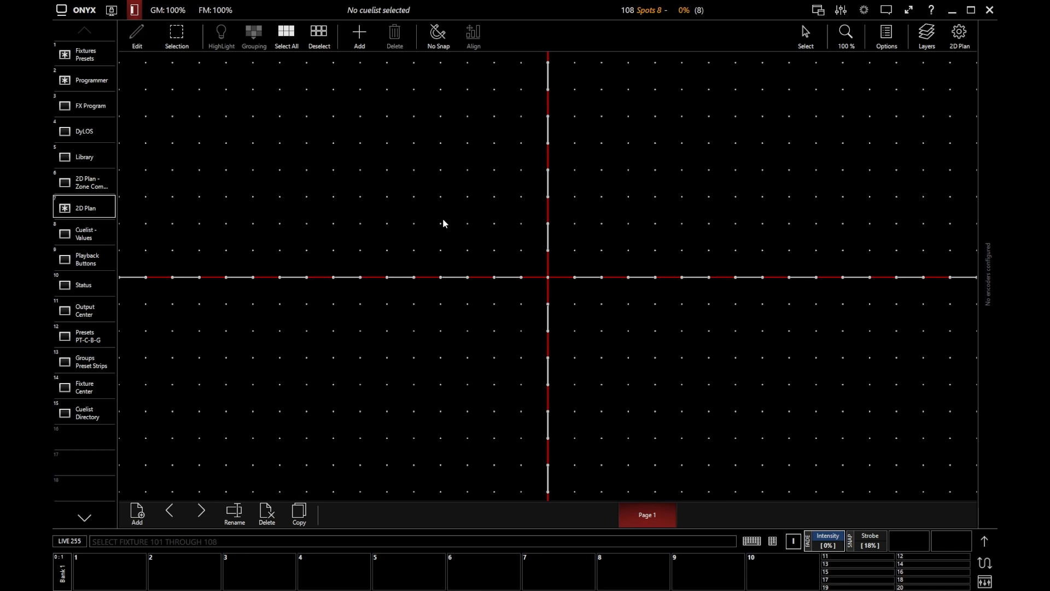
left_click(360, 38)
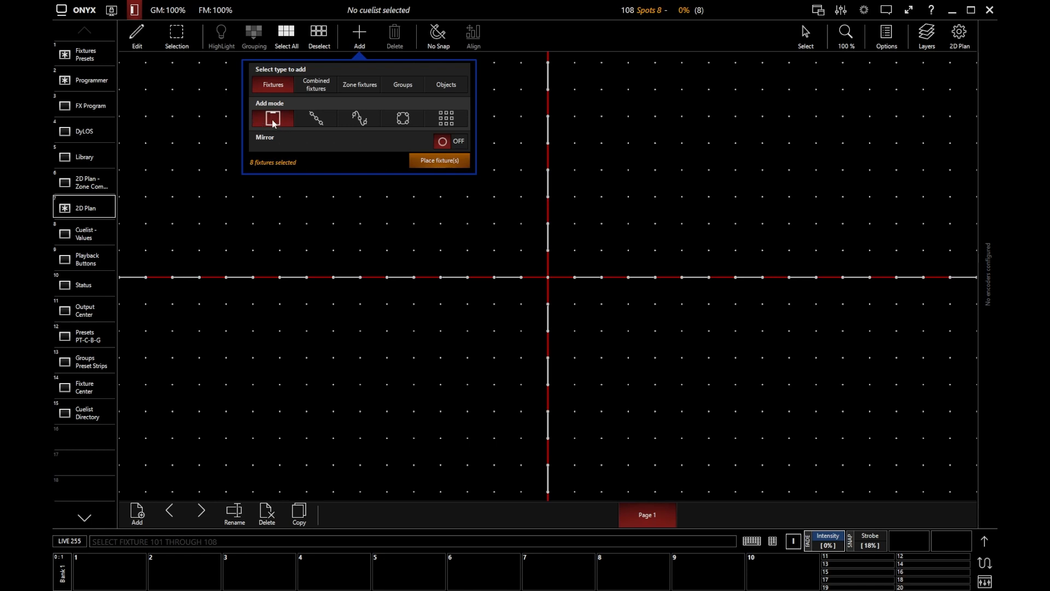
left_click(436, 159)
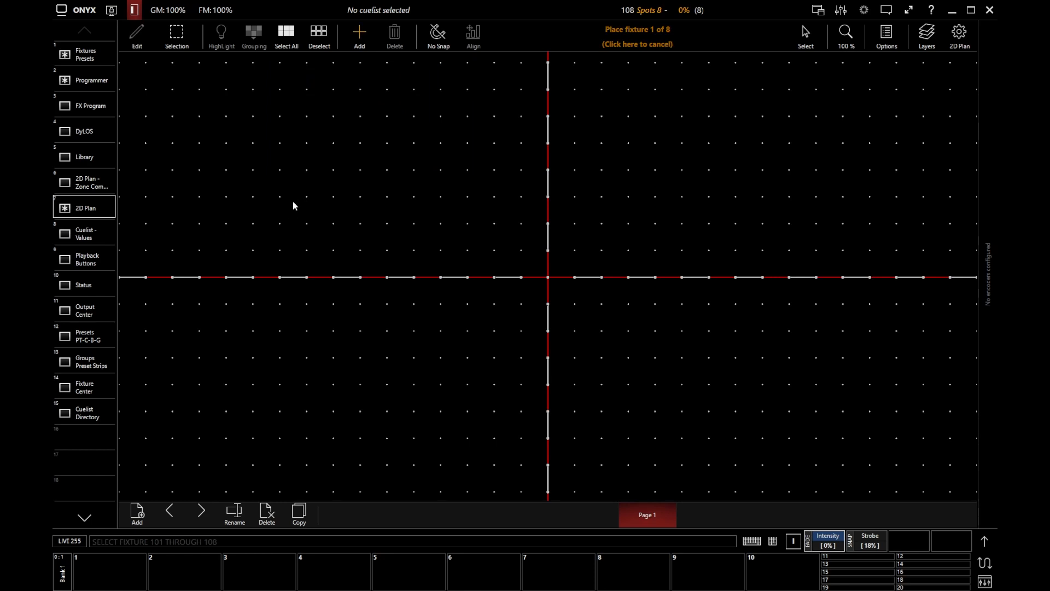
Place fixtures 101–108 one by one at scattered grid spots, then box-select all eight.
left_click(294, 228)
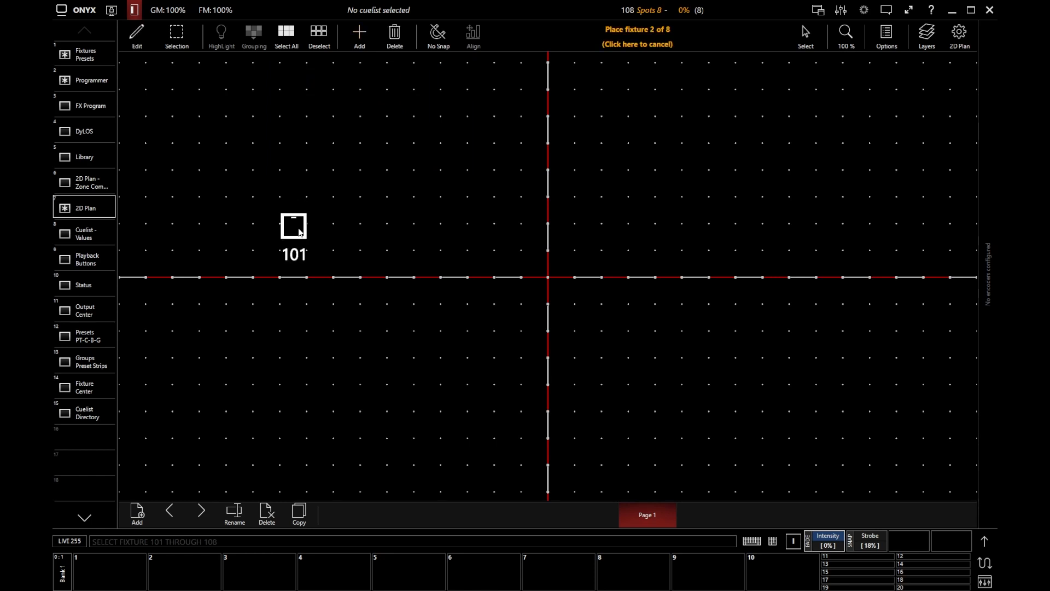
left_click(389, 225)
left_click(485, 200)
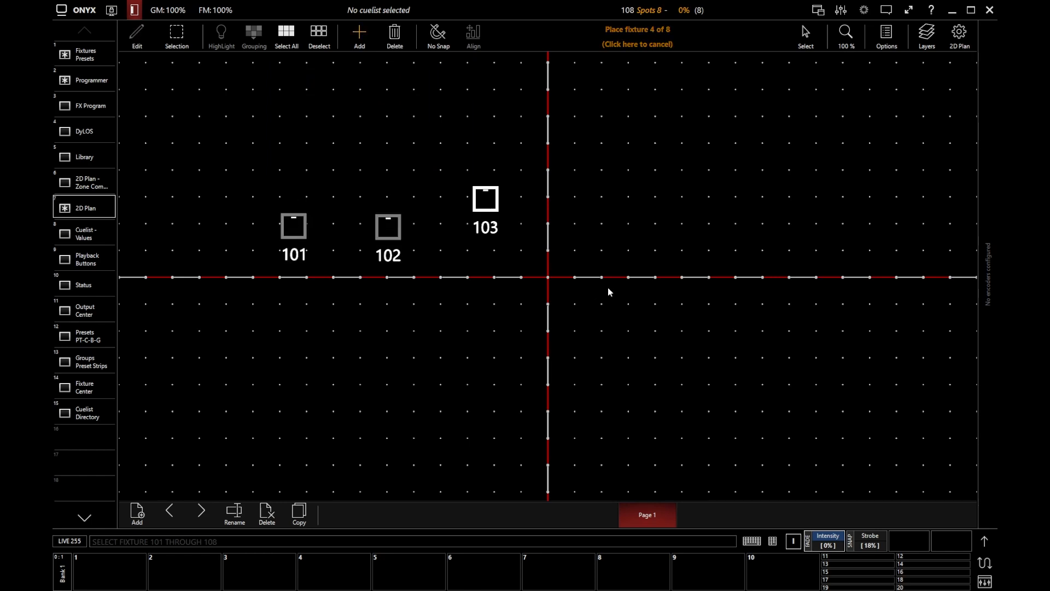
left_click(589, 311)
left_click(680, 198)
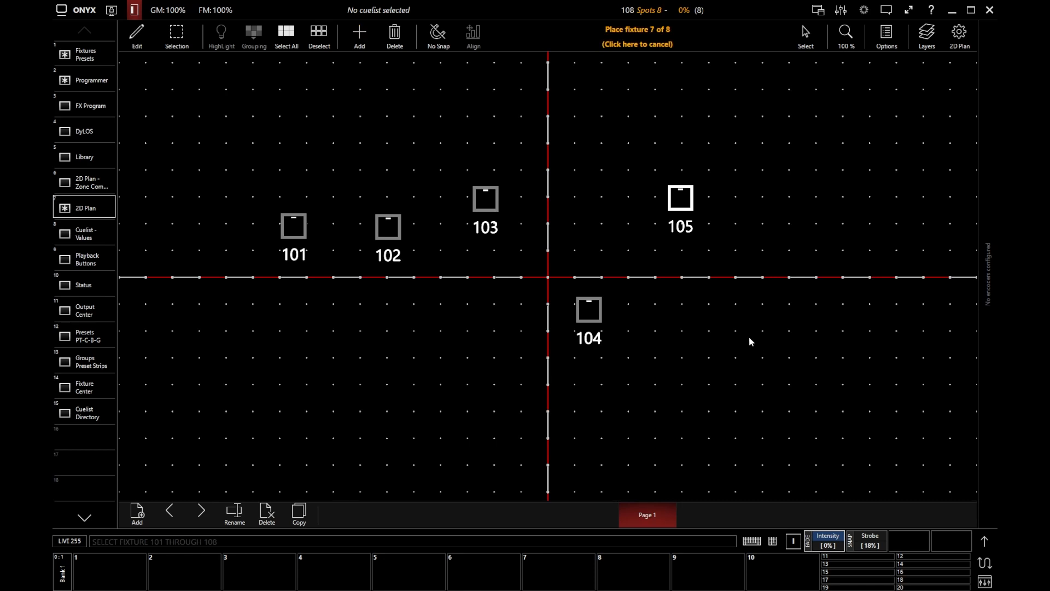
left_click(750, 337)
left_click(786, 219)
left_click(837, 336)
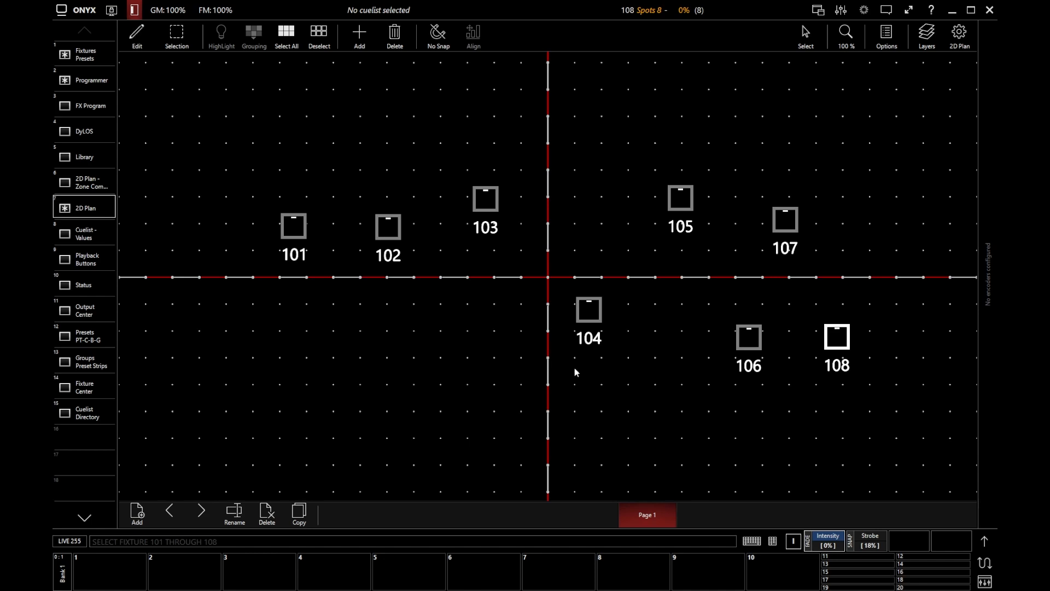
left_click_drag(215, 141, 875, 418)
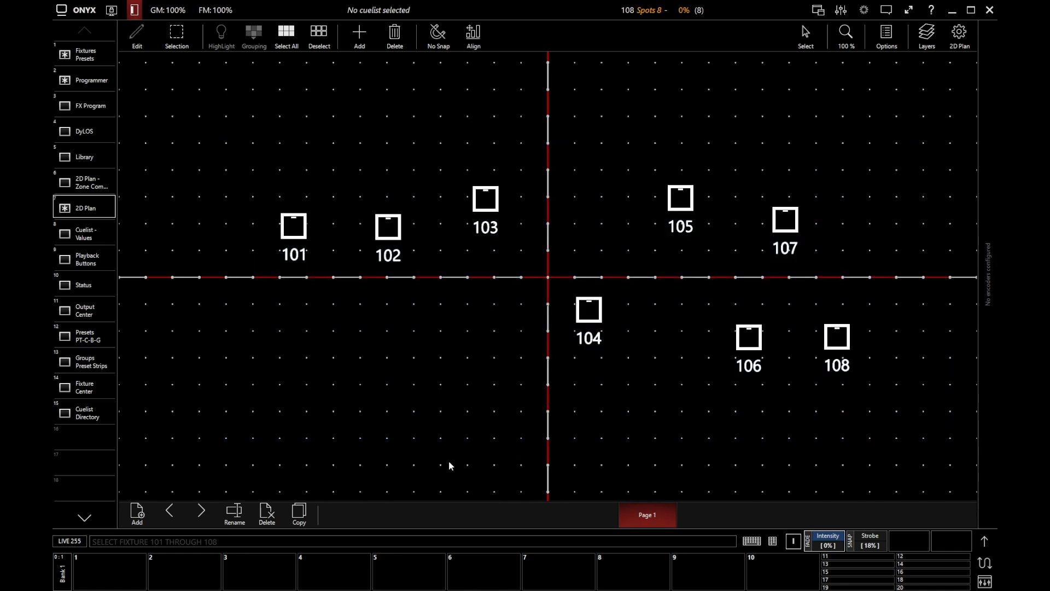
Delete the eight scattered fixtures, try each Add mode, and settle on line placement.
left_click(395, 37)
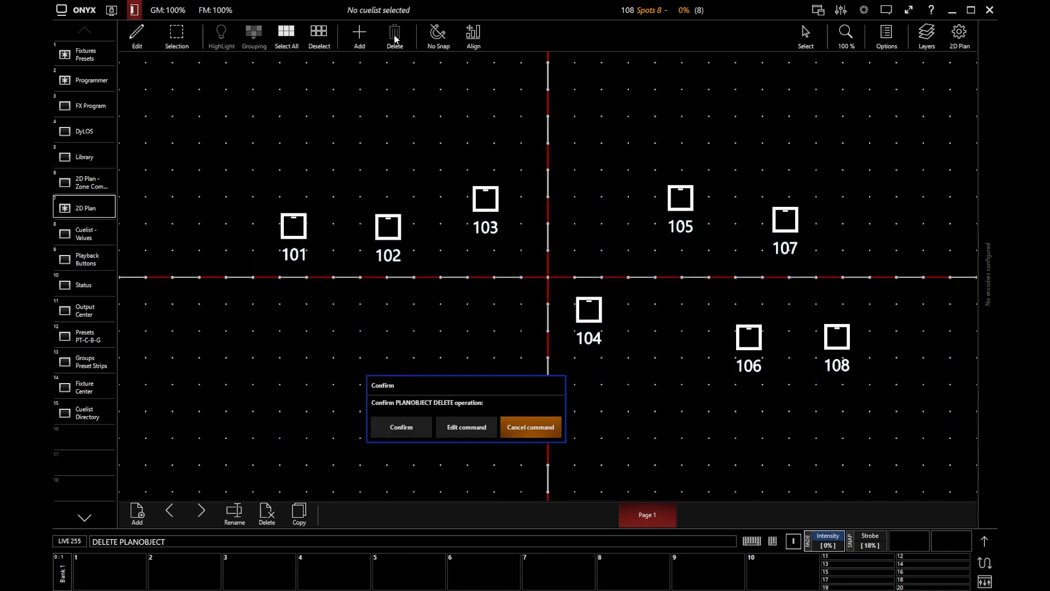
left_click(402, 425)
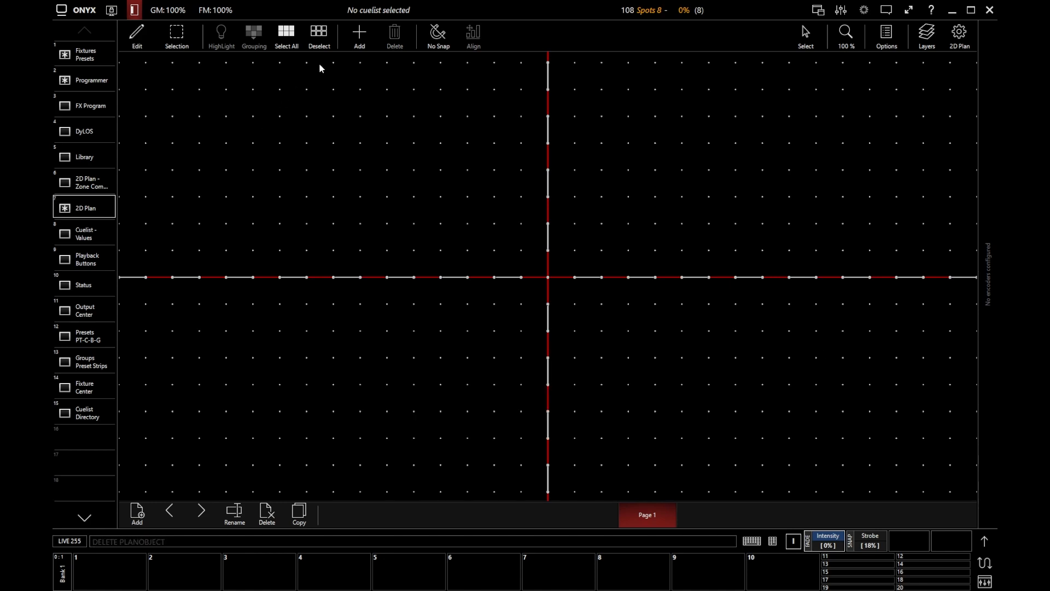
left_click(357, 38)
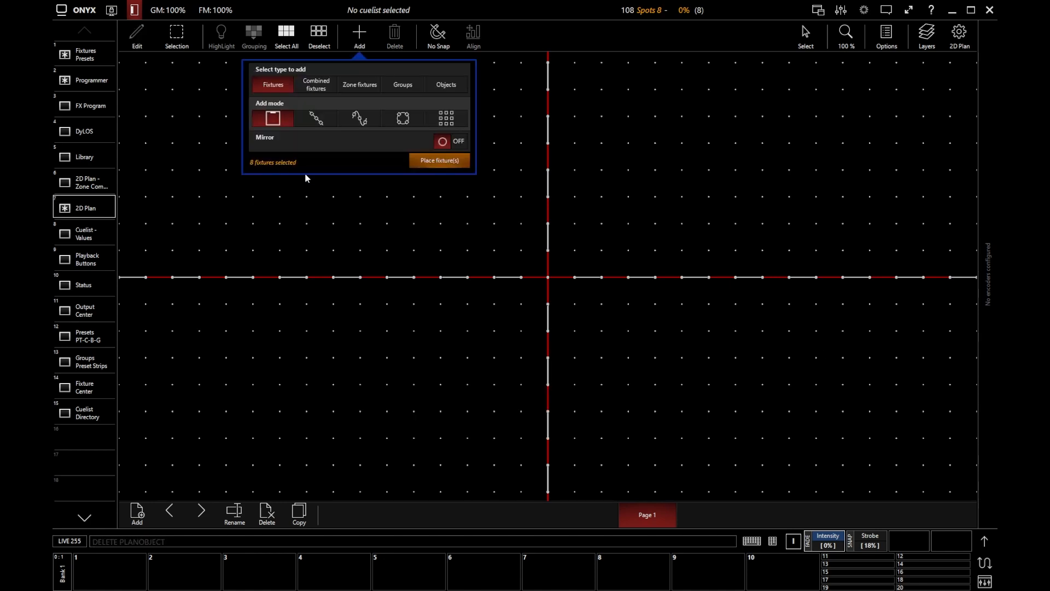
left_click(316, 119)
left_click(369, 123)
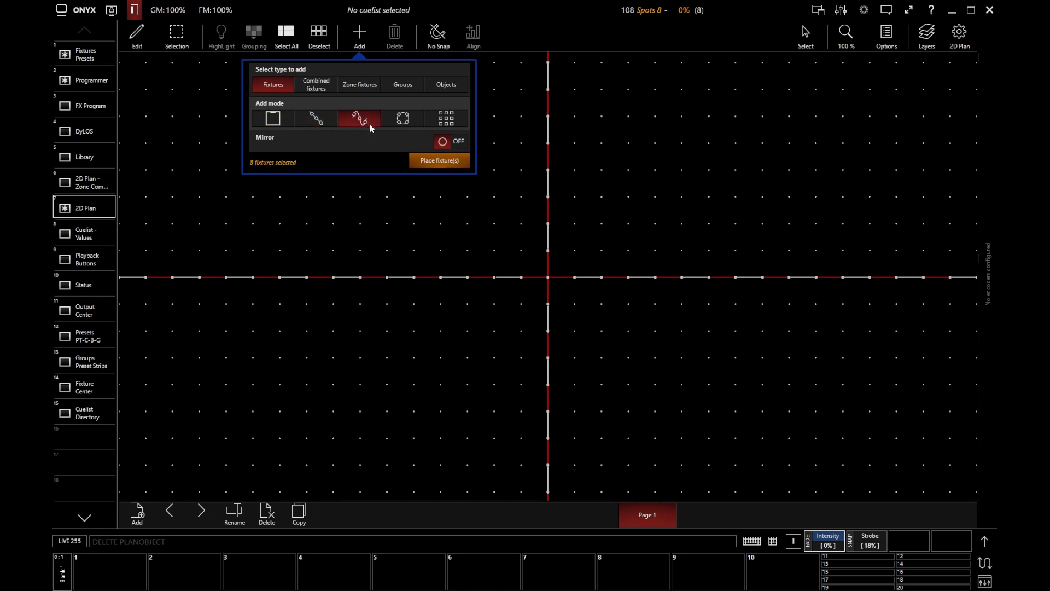
left_click(407, 125)
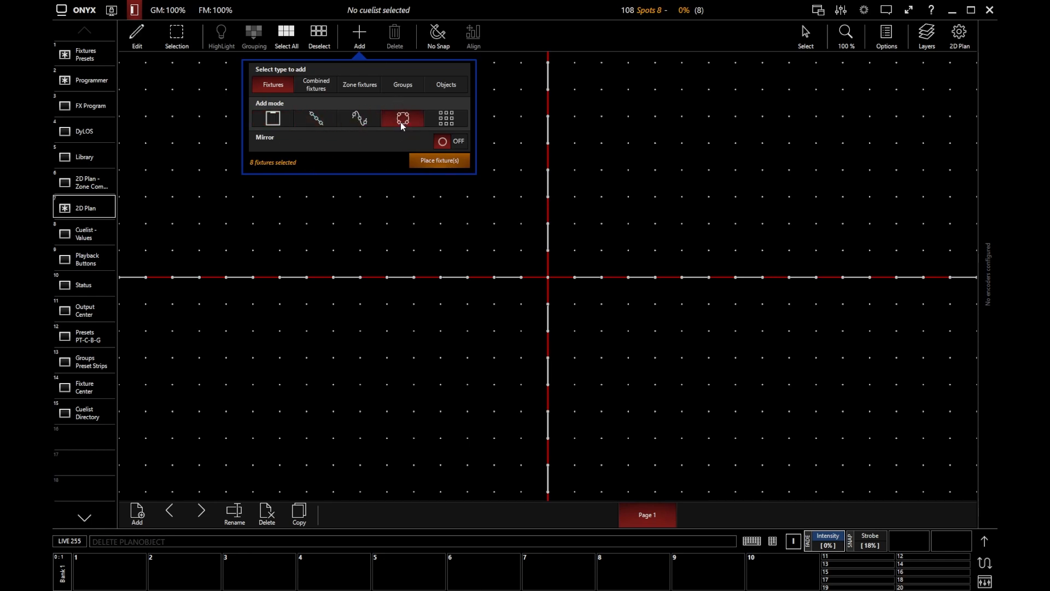
left_click(460, 119)
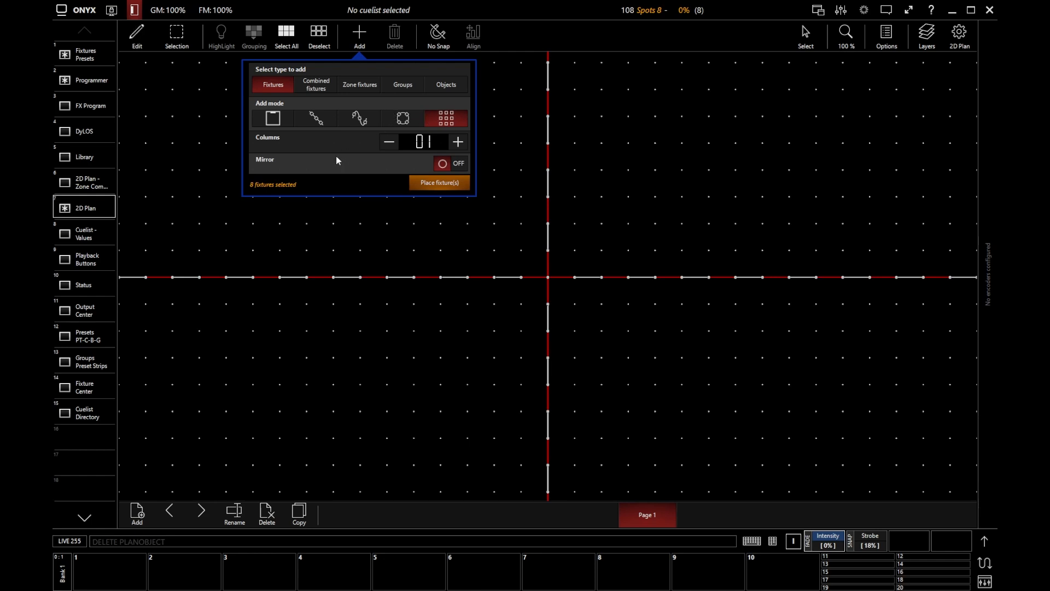
left_click(316, 119)
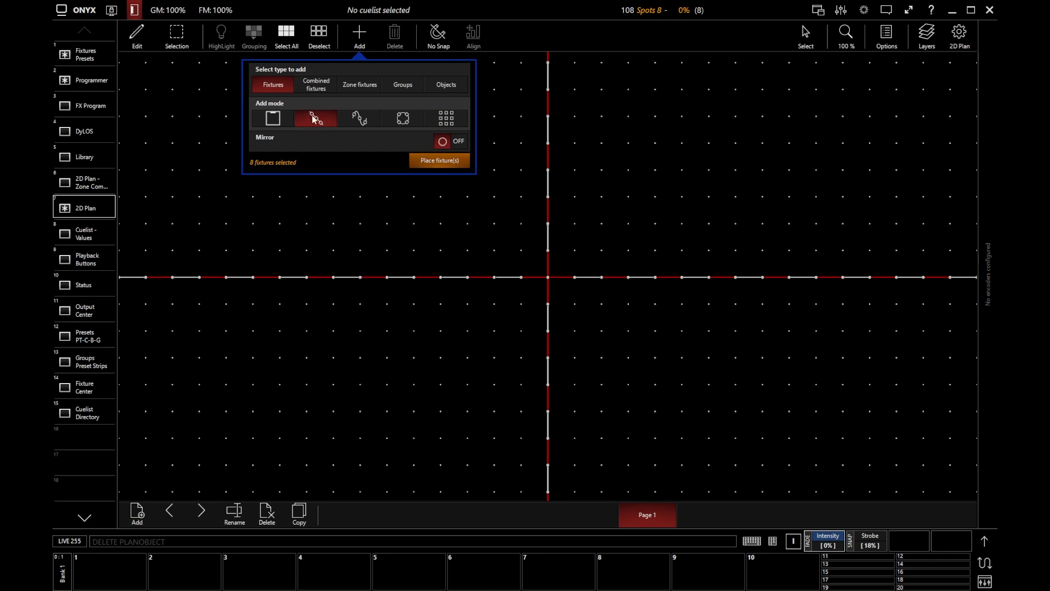
Space fixtures 101–108 evenly along a horizontal line across the lower half of the plan.
left_click(442, 162)
mouse_move(303, 418)
left_mouse_down()
mouse_move(403, 445)
mouse_move(686, 469)
mouse_move(812, 429)
mouse_move(822, 415)
mouse_move(828, 424)
mouse_move(794, 421)
left_mouse_up()
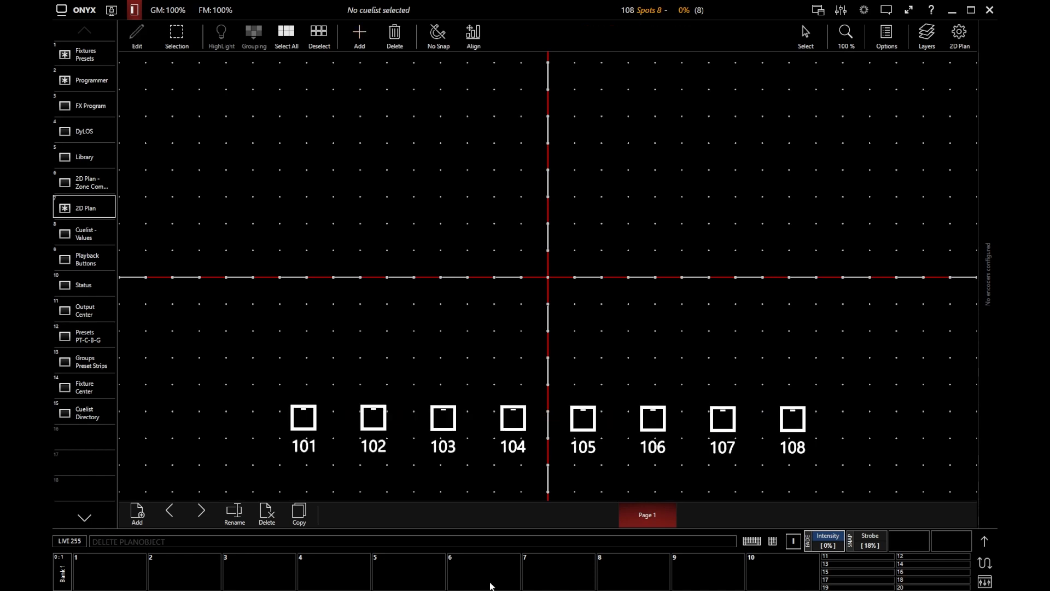
Lay washes 501–506 in an even row above the spots, then switch the plan to Live.
left_click(371, 348)
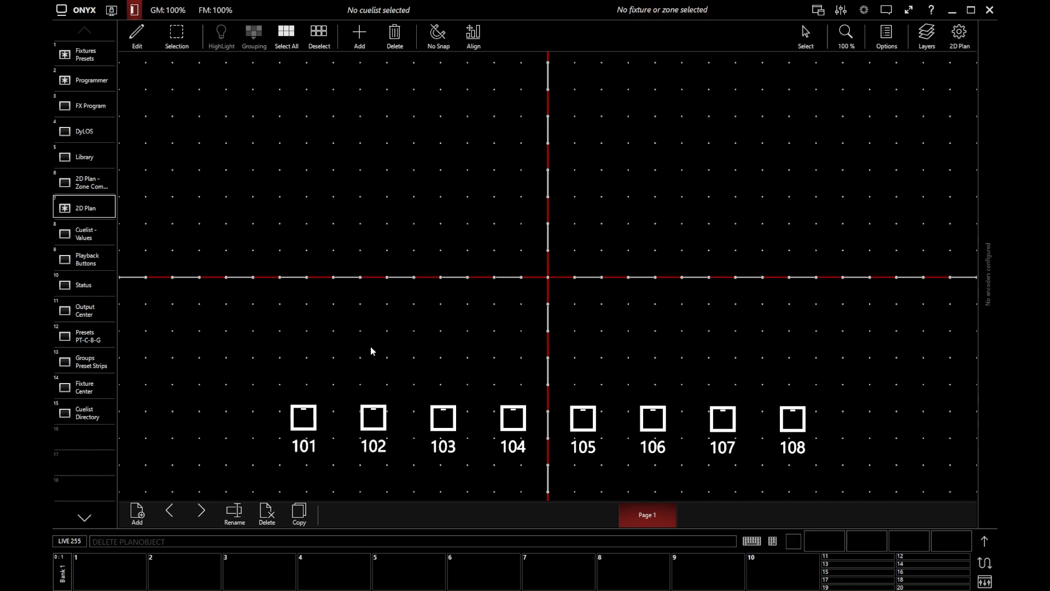
type("501t")
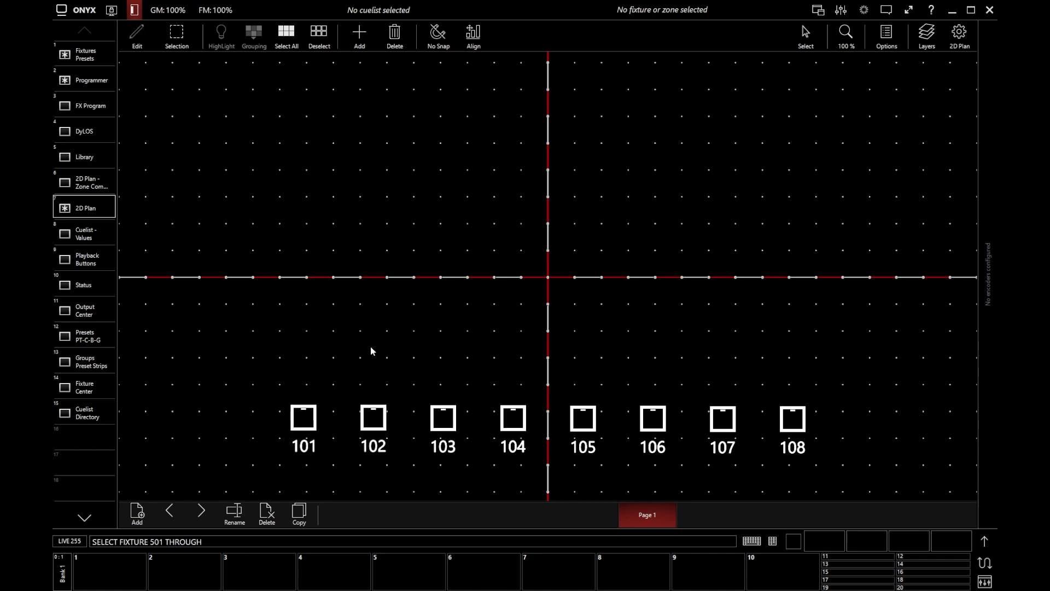
type("506")
key("Return")
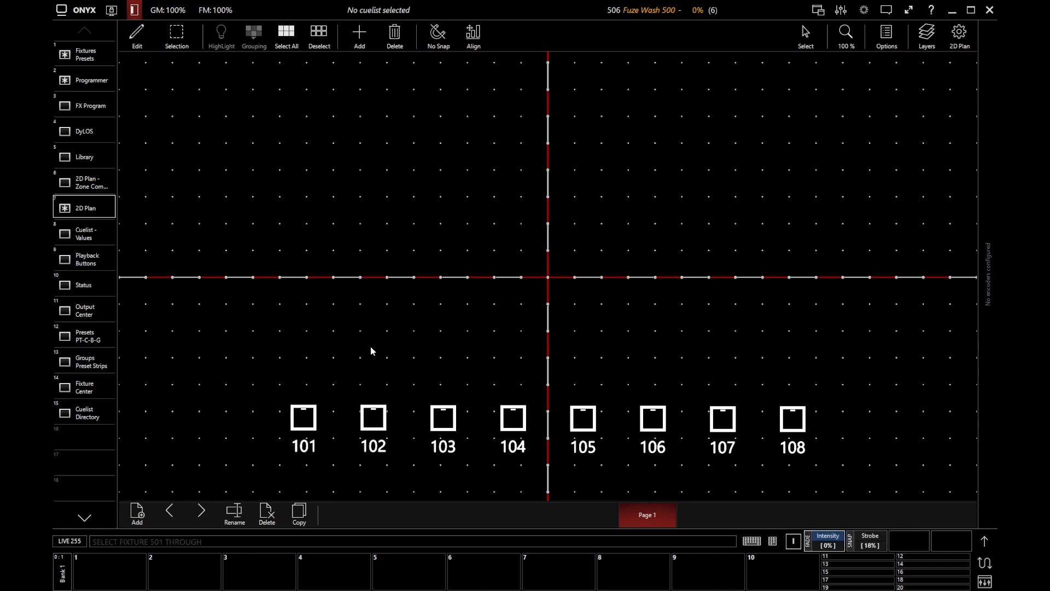
left_click(360, 35)
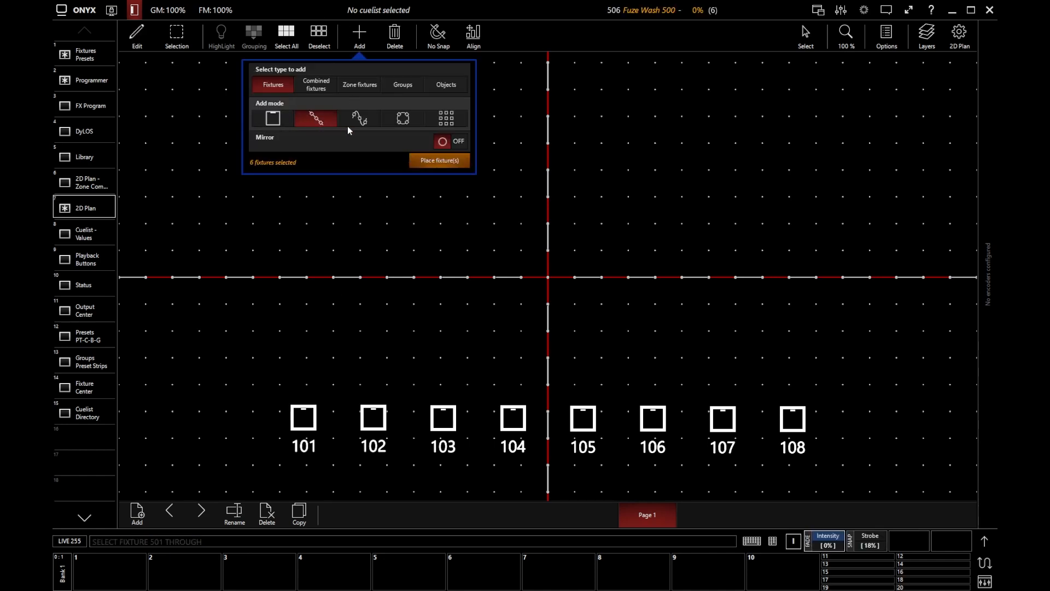
left_click(441, 161)
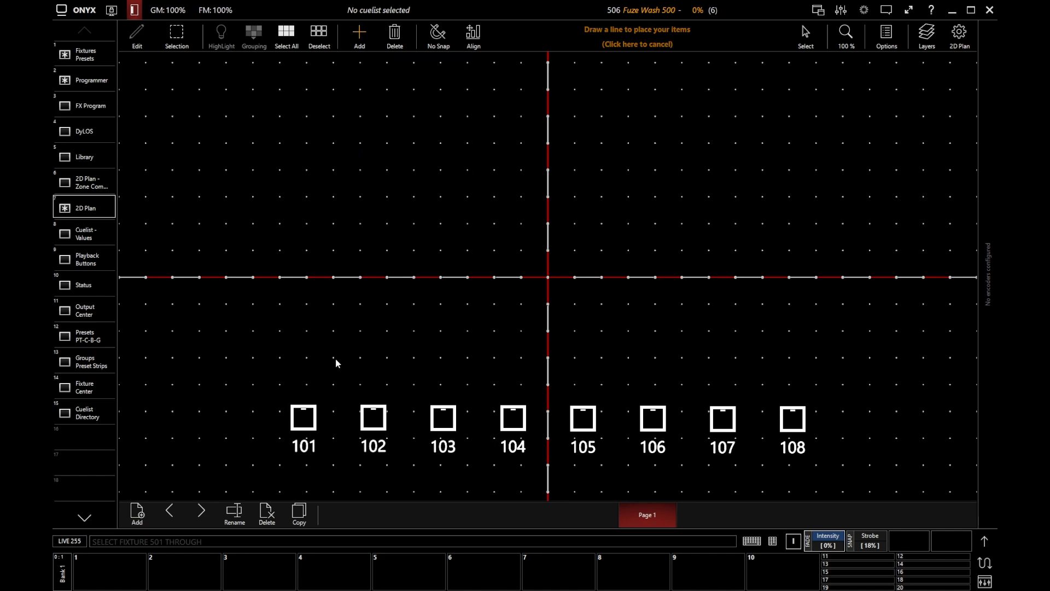
left_click_drag(336, 349, 758, 349)
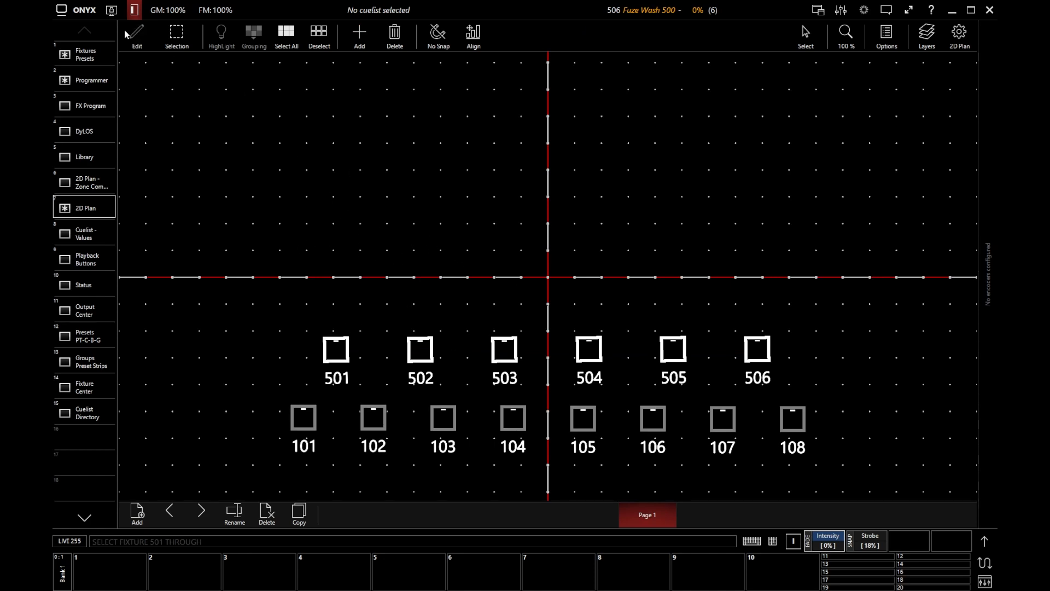
left_click(138, 32)
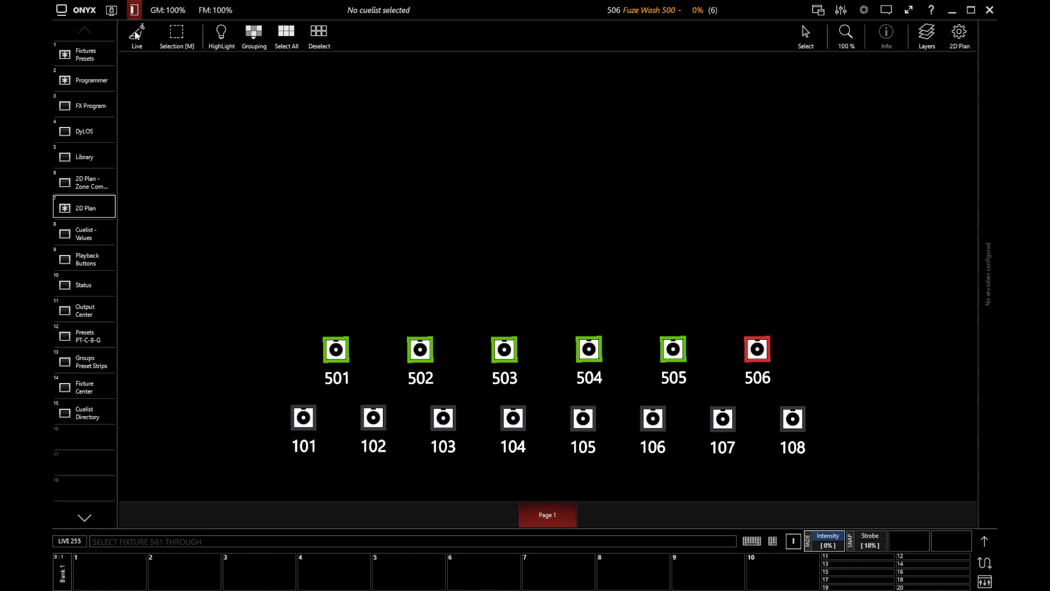
Select spots 101–108 instead of the washes and bring them to full intensity.
left_click(222, 160)
left_click_drag(258, 394, 849, 468)
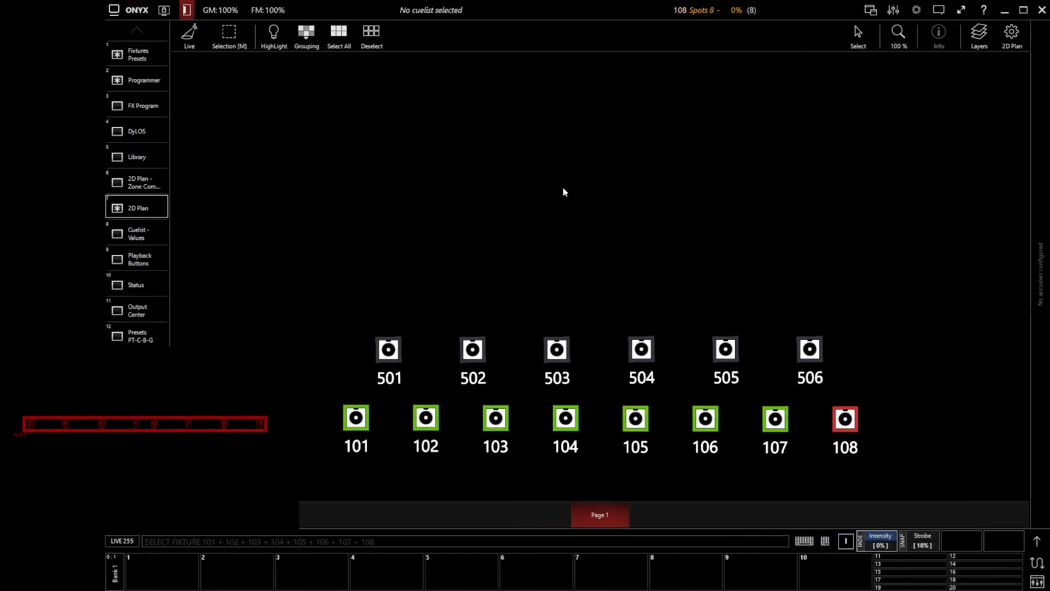
key("at")
key("at")
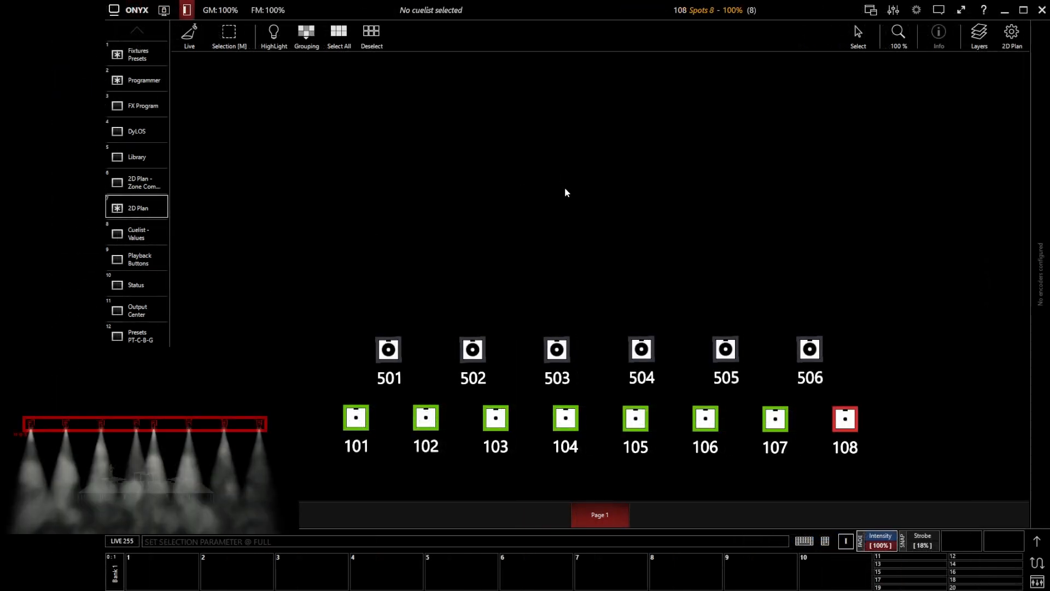
Aim the spots to pan 75% and tilt 41%, then colour them purple (C 74, M 231, Y 0).
left_click(1037, 541)
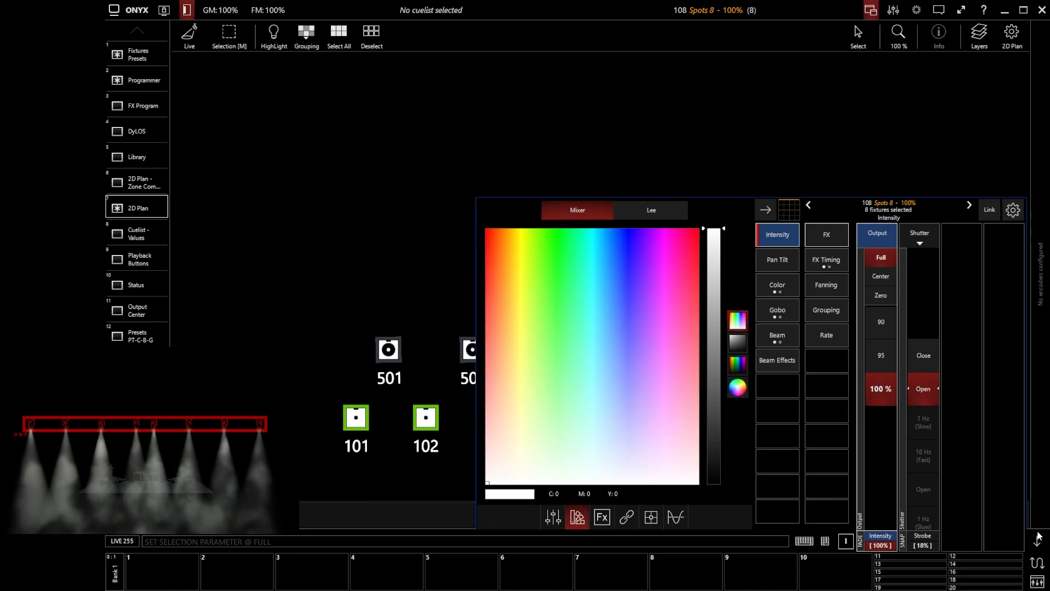
left_click(773, 262)
left_click(1038, 542)
middle_click(831, 237)
scroll(828, 236, "up", 8)
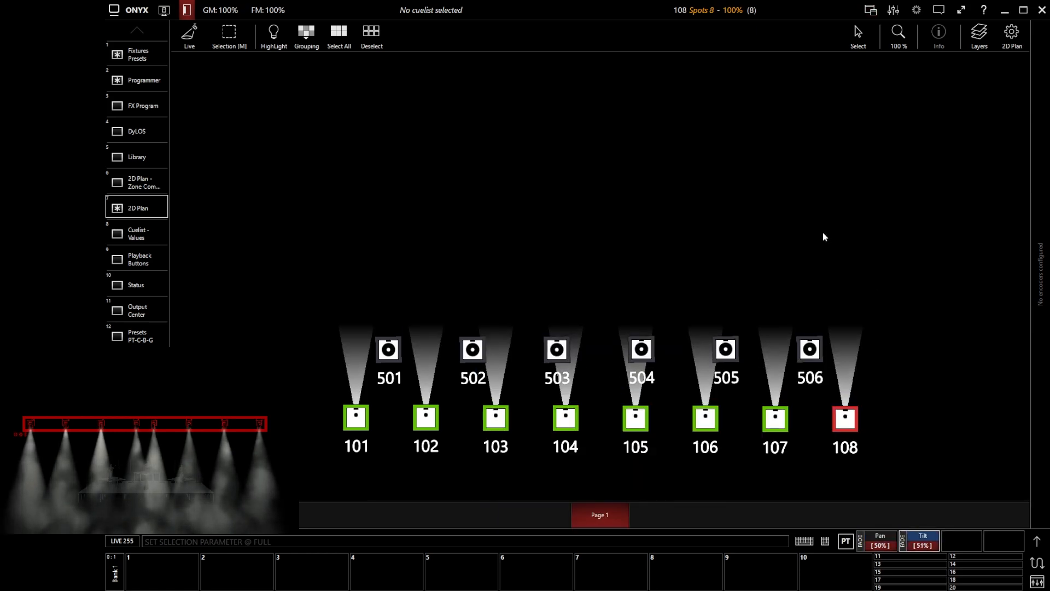
scroll(818, 237, "down", 1)
scroll(815, 233, "up", 1)
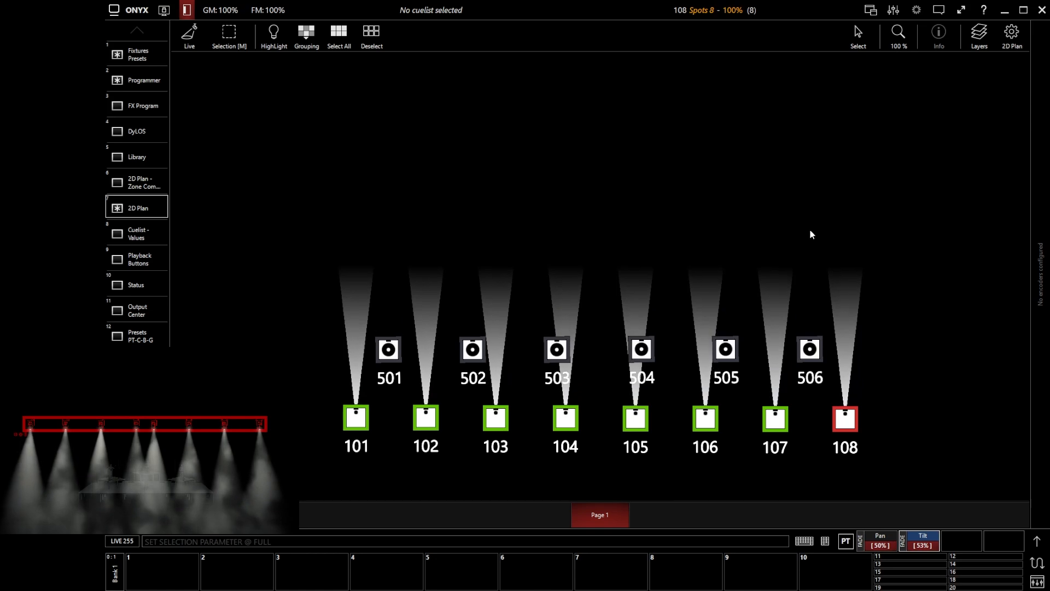
scroll(807, 231, "down", 4)
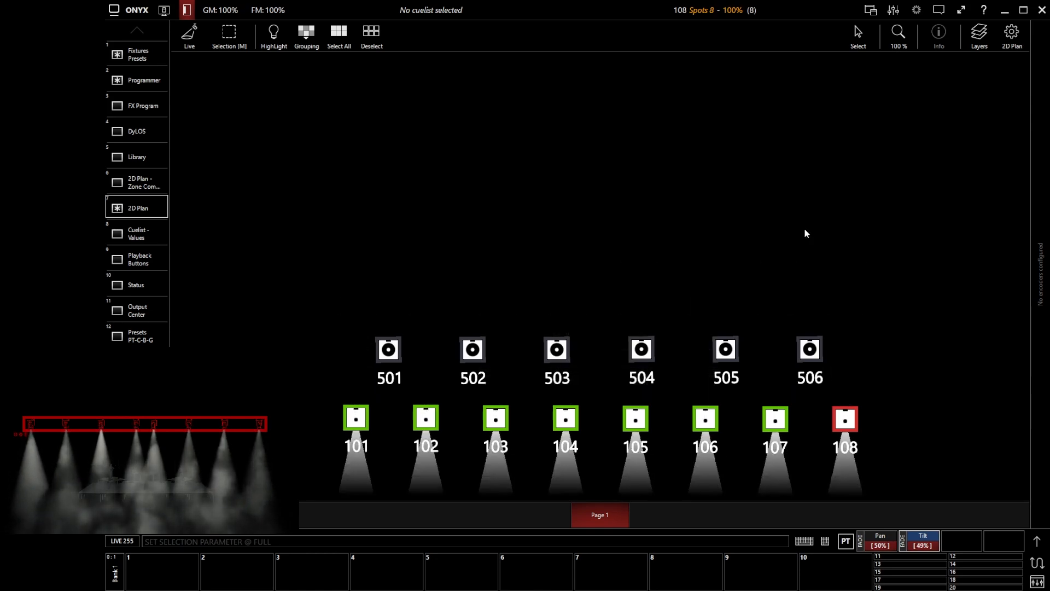
middle_click(800, 232)
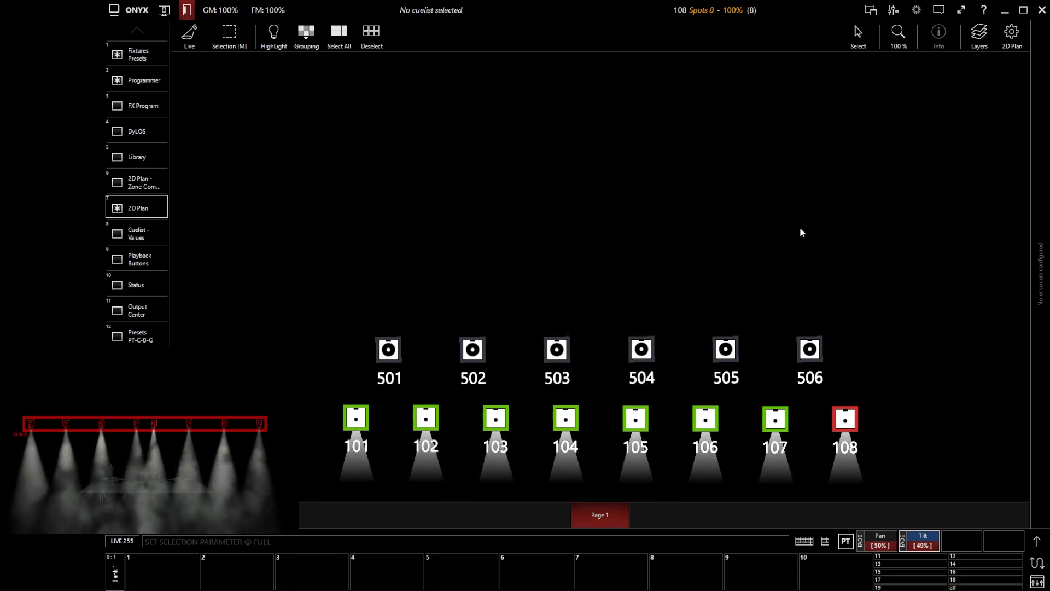
scroll(799, 231, "up", 4)
scroll(797, 232, "up", 8)
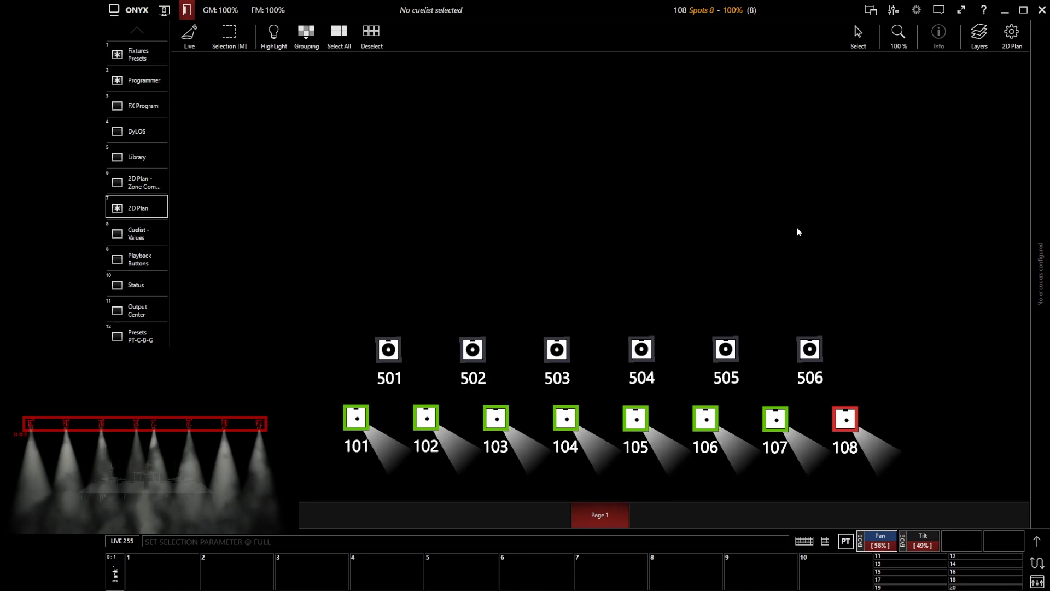
middle_click(797, 227)
scroll(797, 227, "down", 3)
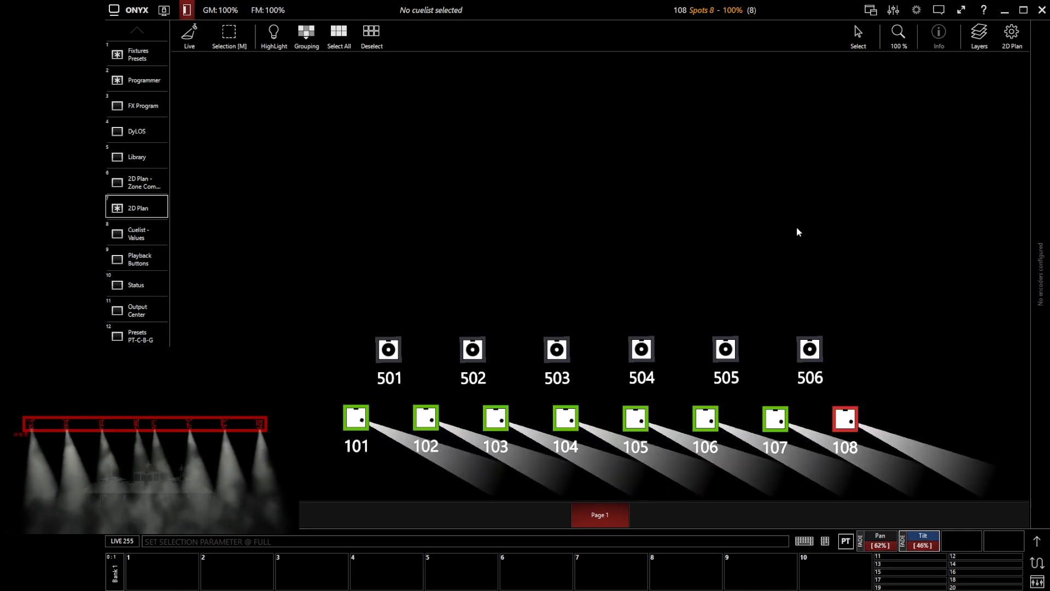
scroll(795, 228, "up", 3)
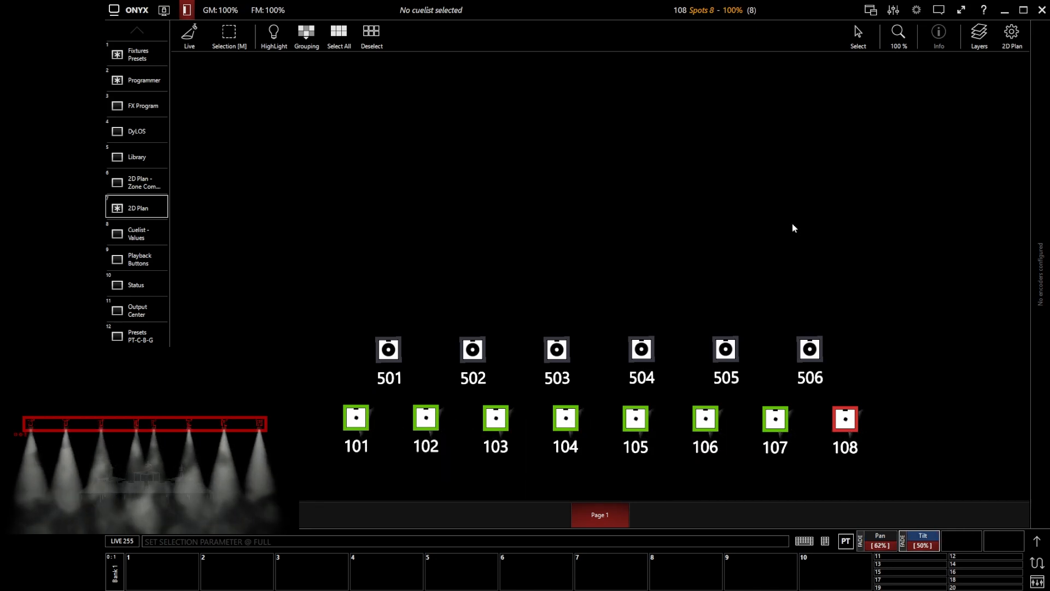
middle_click(794, 228)
scroll(793, 227, "up", 3)
scroll(793, 227, "up", 4)
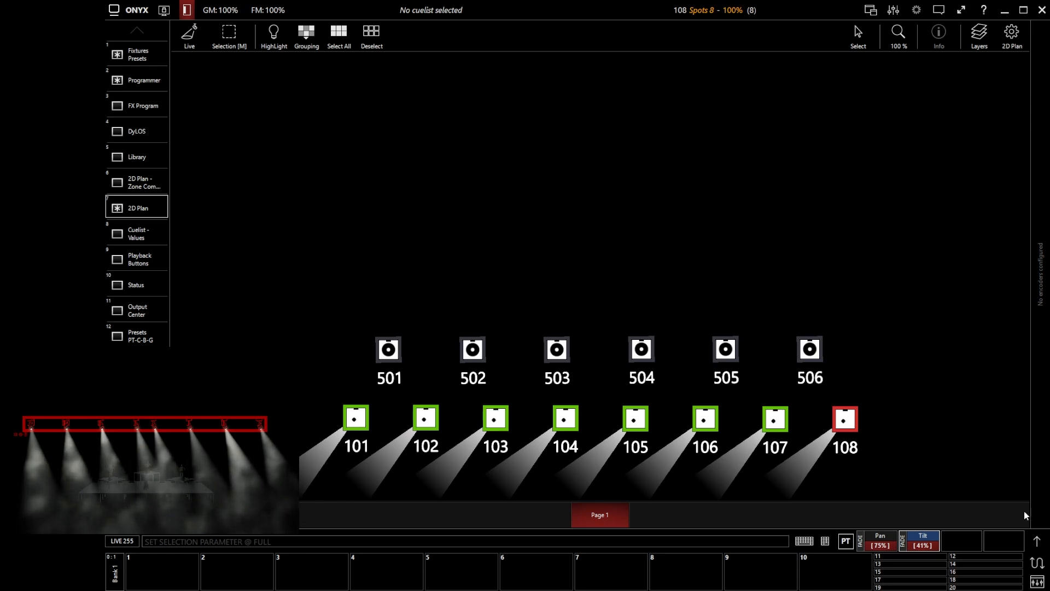
left_click(1036, 541)
mouse_move(686, 274)
left_mouse_down()
mouse_move(596, 261)
mouse_move(653, 252)
left_mouse_up()
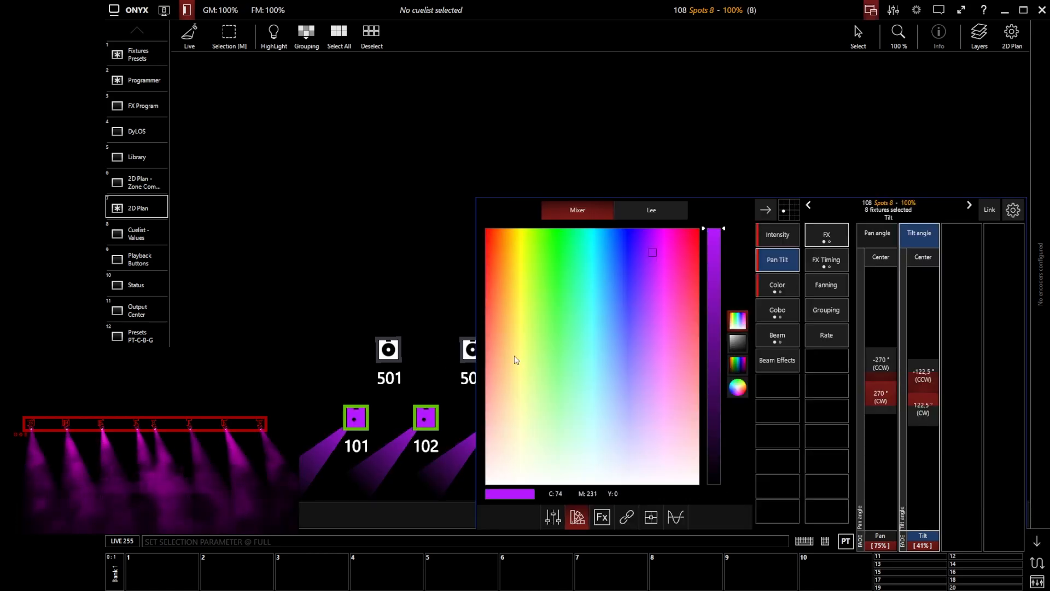
Collapse the parameter panel and clear the programmer, releasing spots 101–108.
left_click(1037, 541)
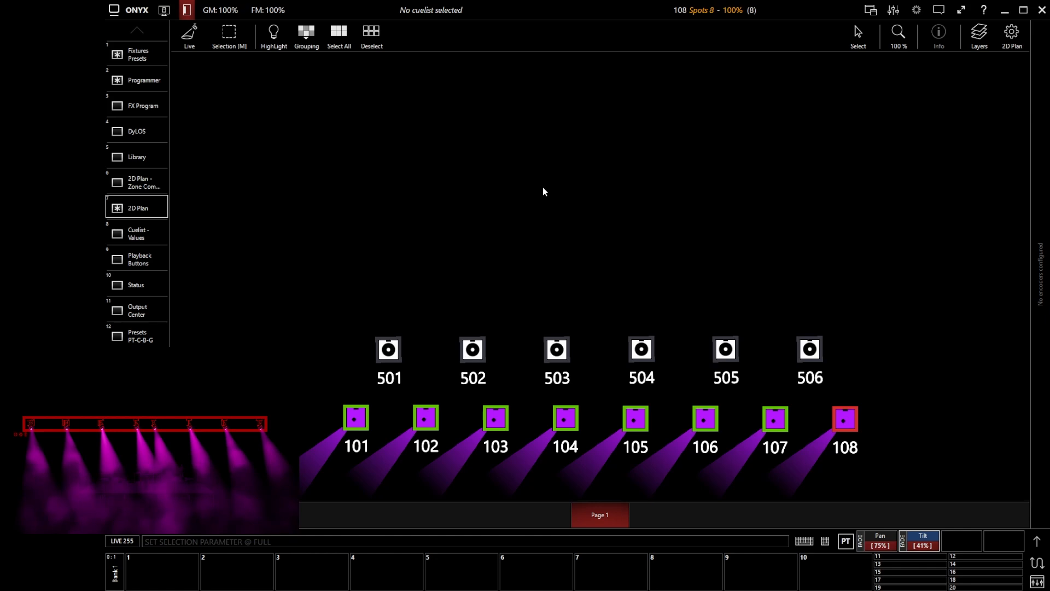
key("Escape")
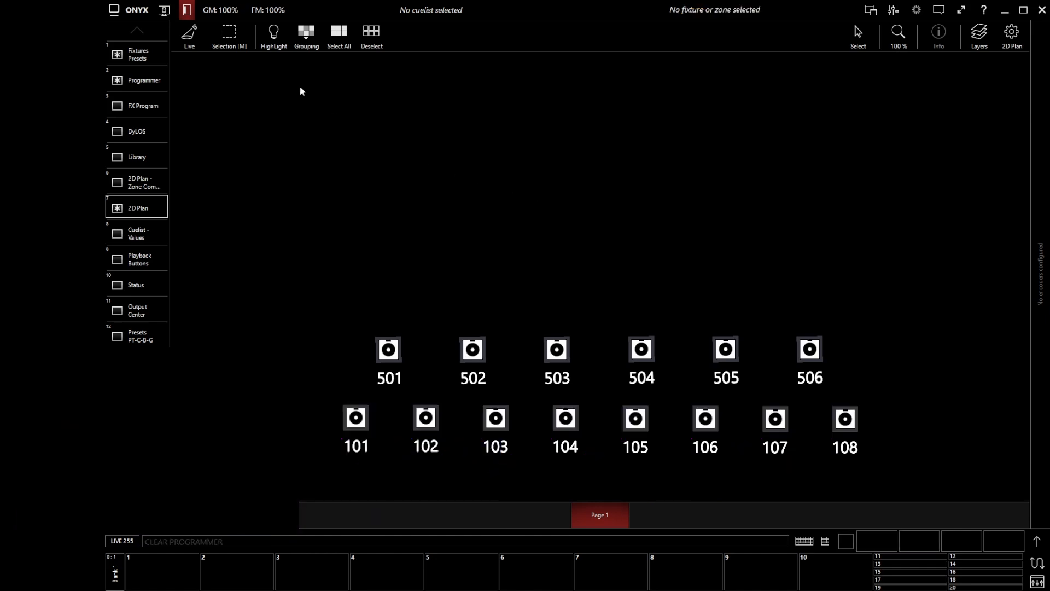
In Edit mode, add a line object across the 101–108 row and nudge it down through the spots.
left_click(187, 34)
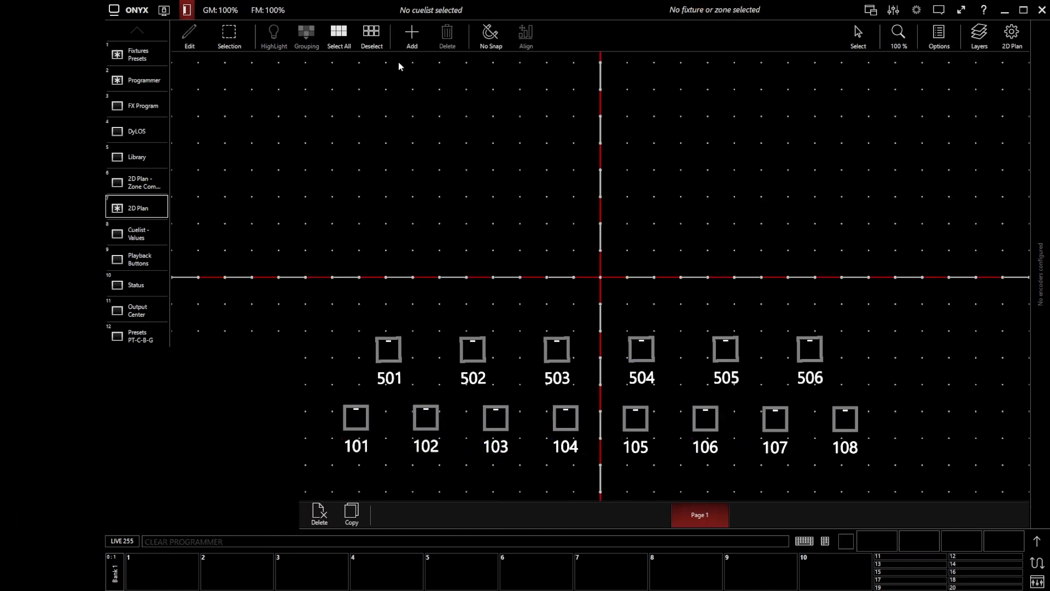
left_click(409, 34)
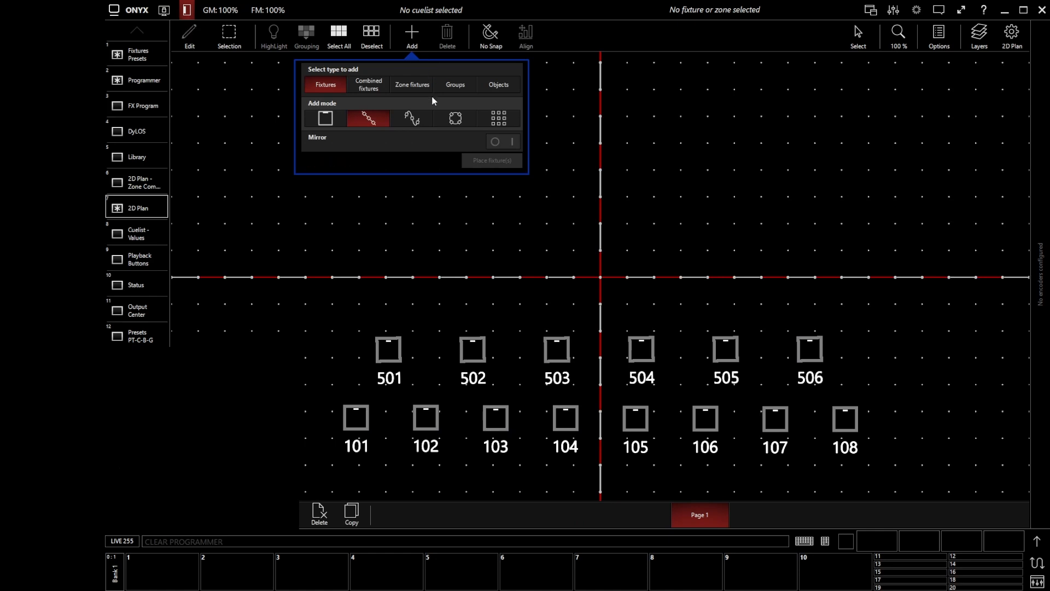
left_click(499, 84)
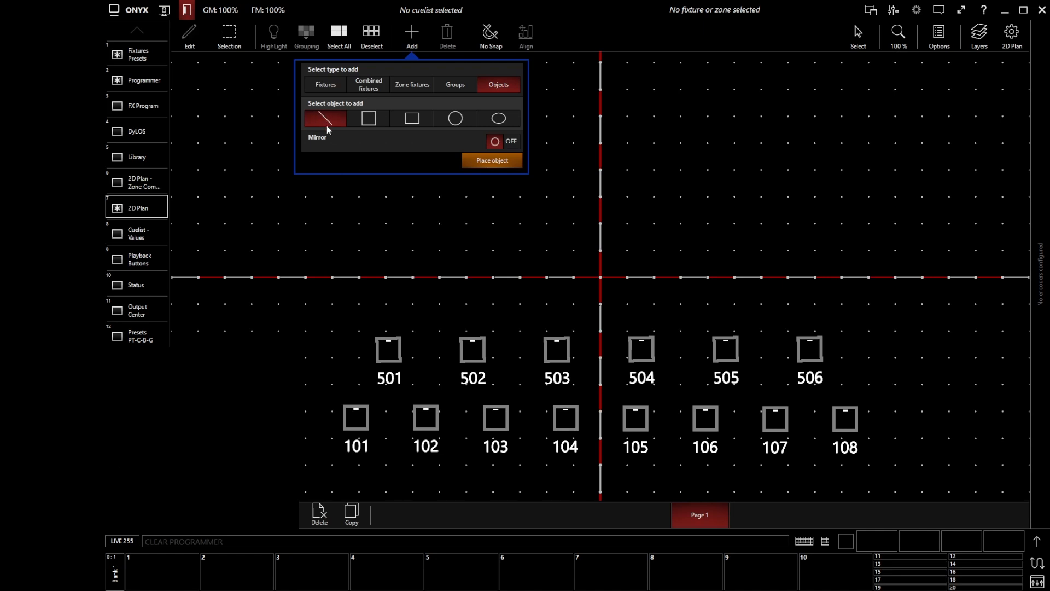
left_click(495, 161)
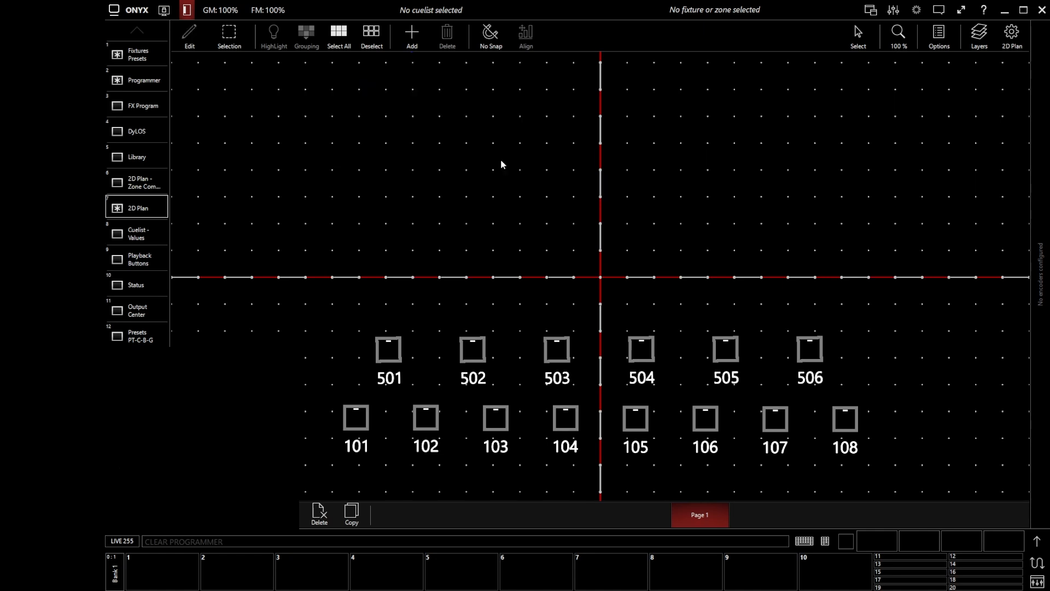
left_click_drag(300, 416, 923, 412)
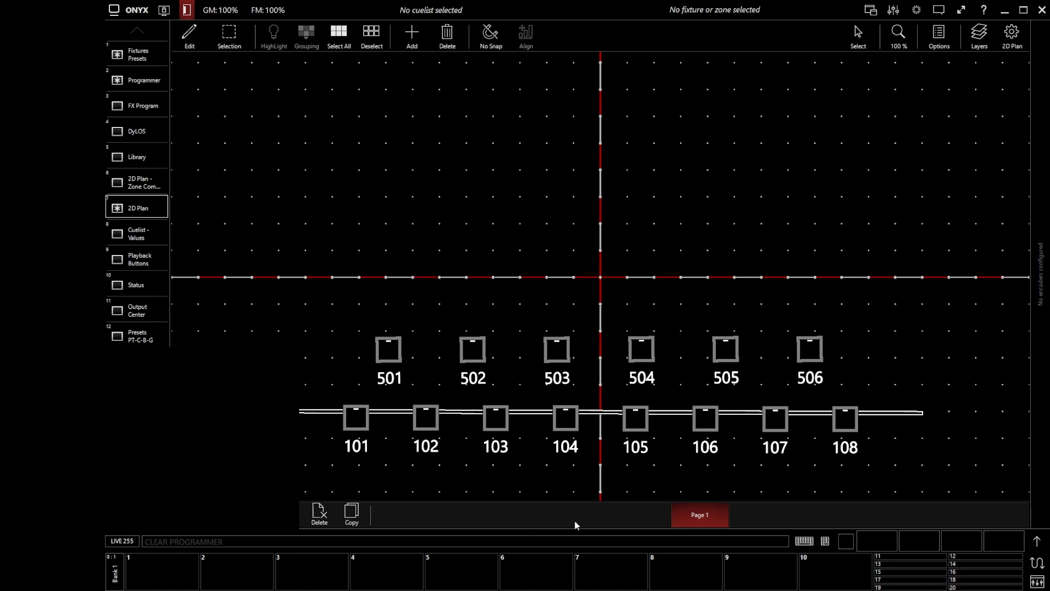
left_click_drag(601, 413, 599, 421)
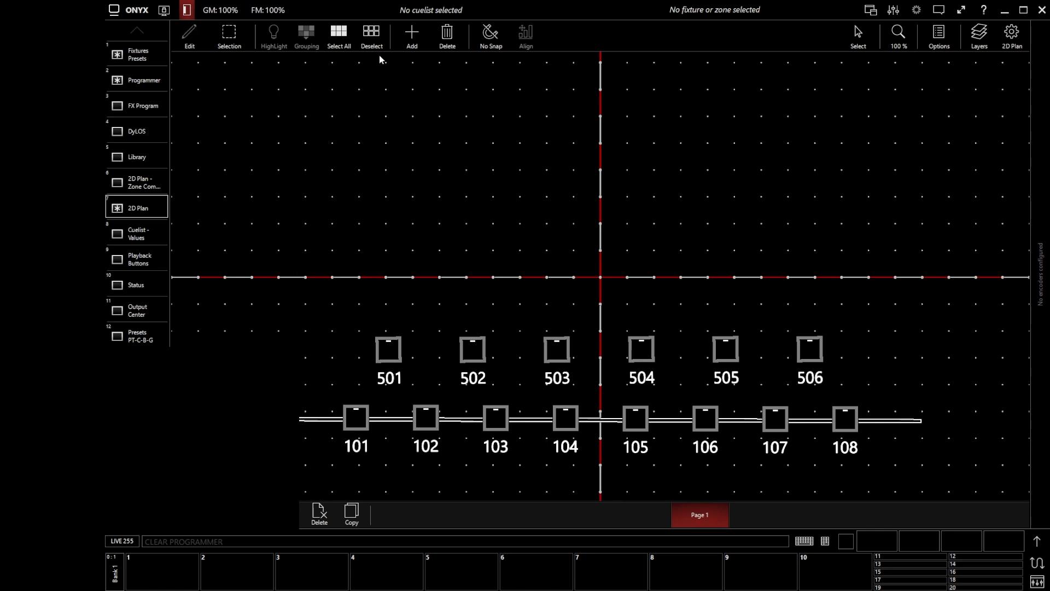
Place the Spots group along the truss line in line mode, then return to Live view.
left_click(412, 34)
left_click(455, 81)
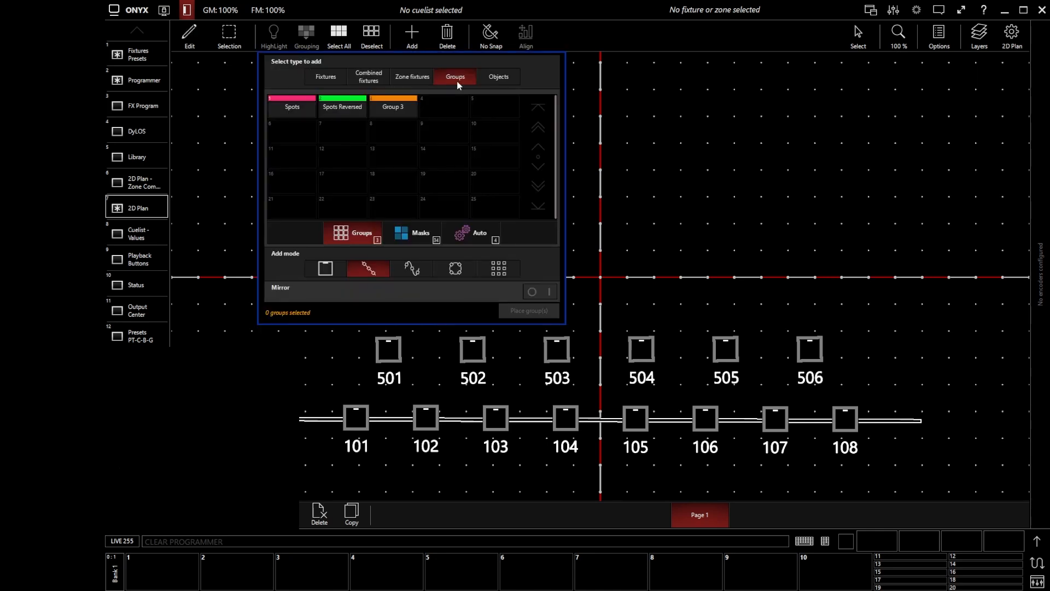
left_click(289, 107)
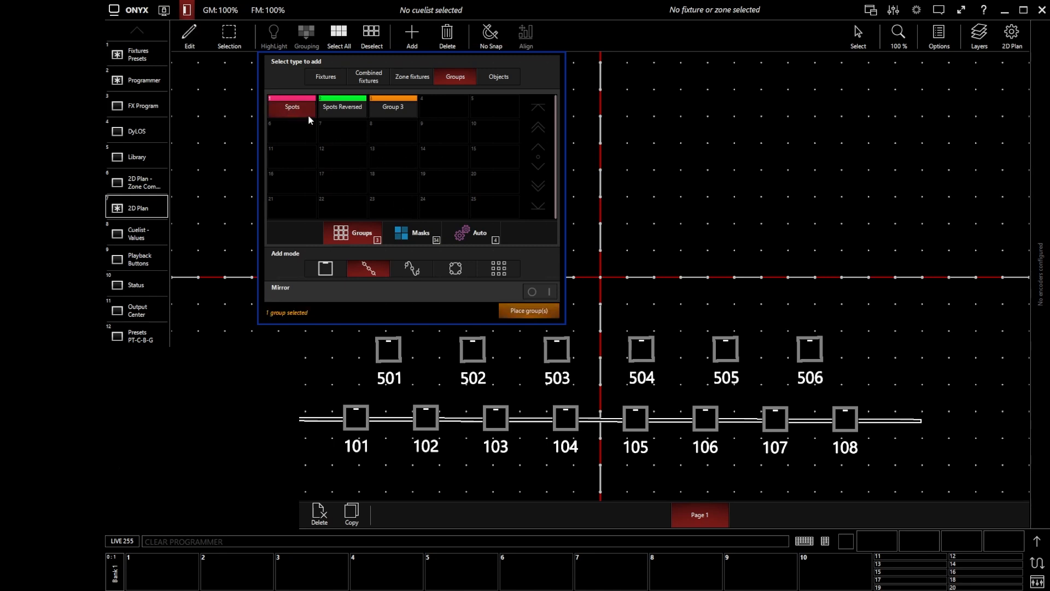
left_click(539, 312)
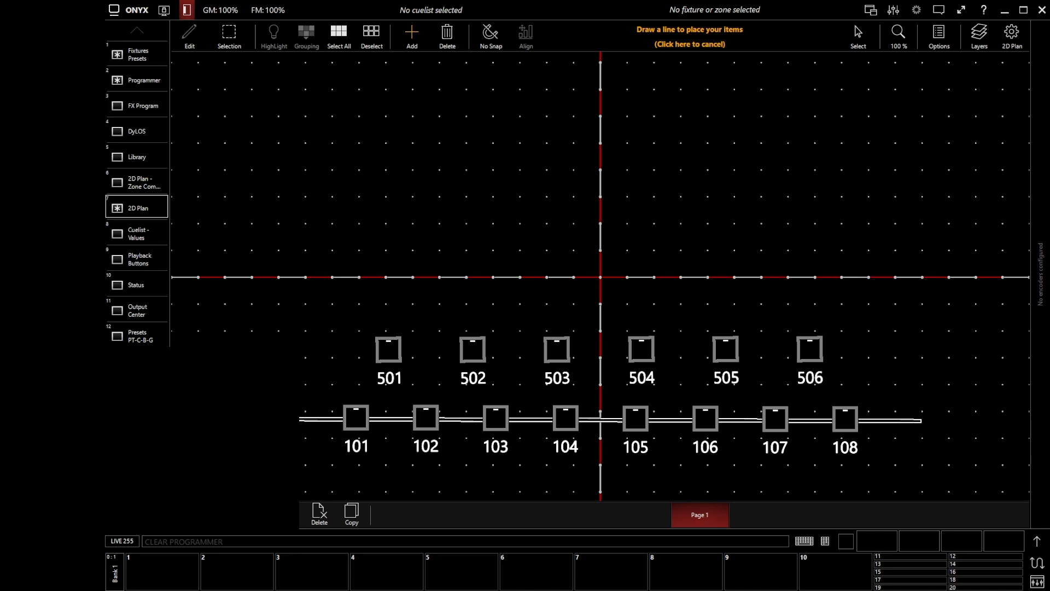
key("Escape")
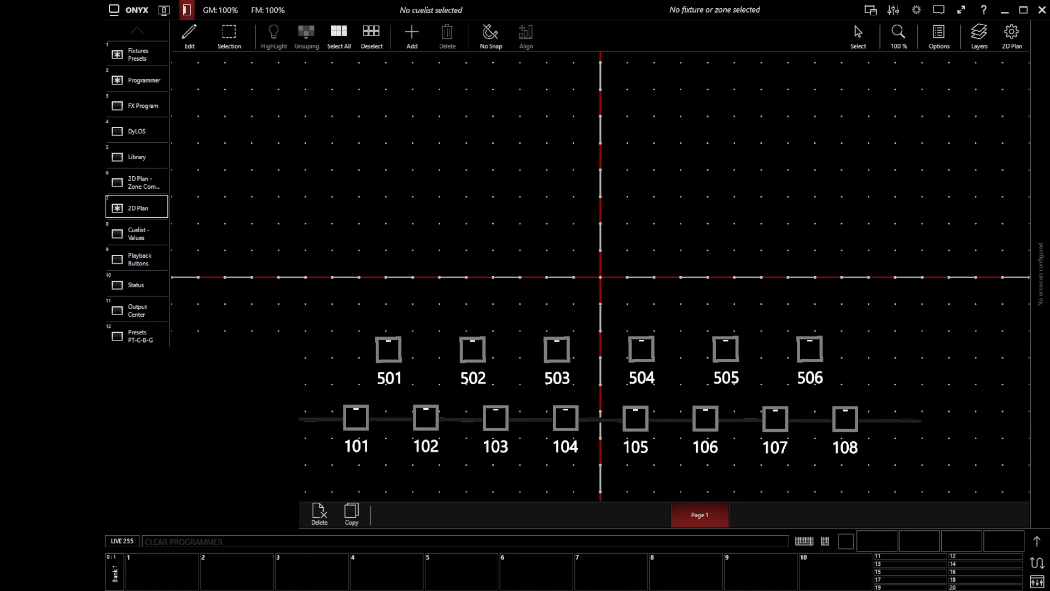
left_click(185, 37)
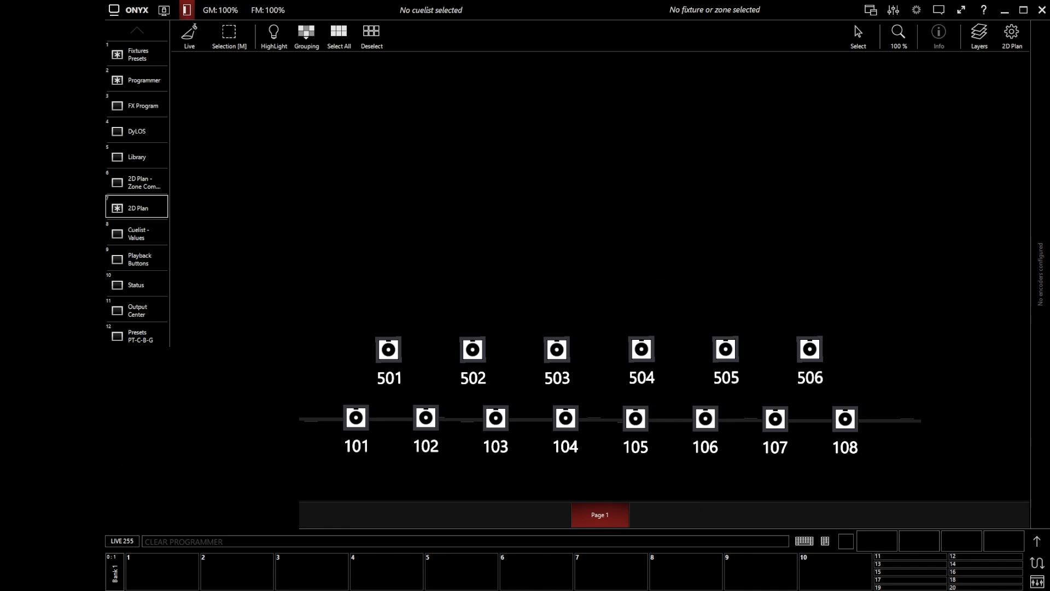
Select spots 101–108 together by picking the Spots group on the truss line.
left_click(845, 419)
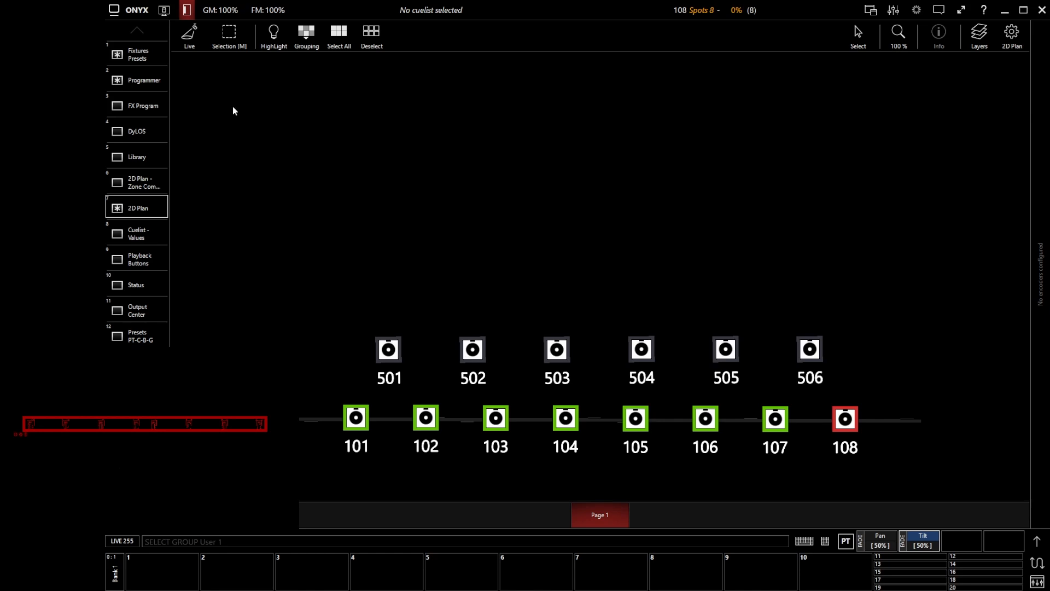
Enter Edit mode, try Large then Plan label font on washes 501–503, and show the layers list.
left_click(190, 36)
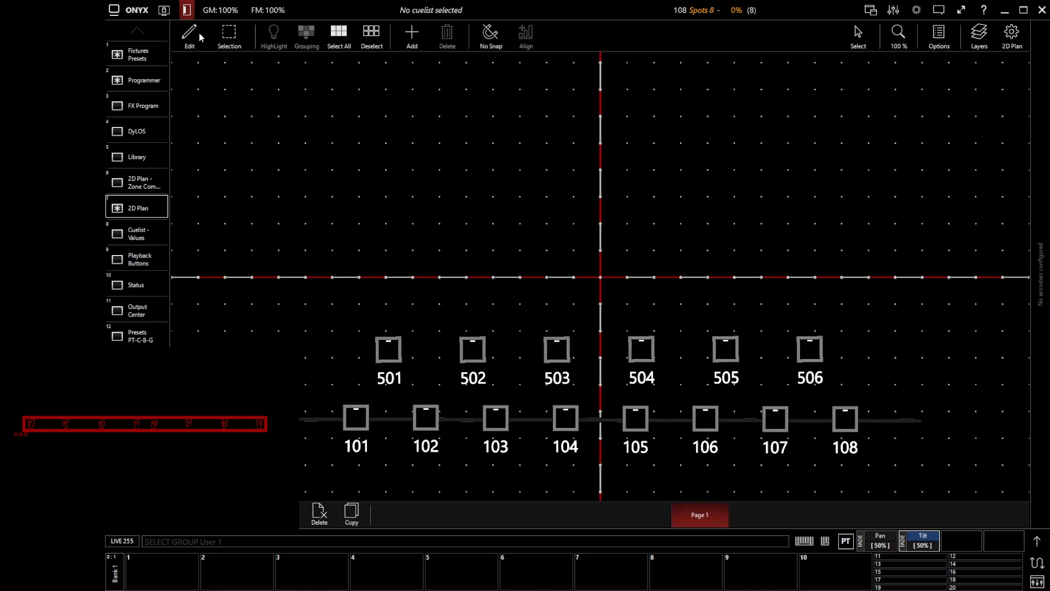
left_click(941, 39)
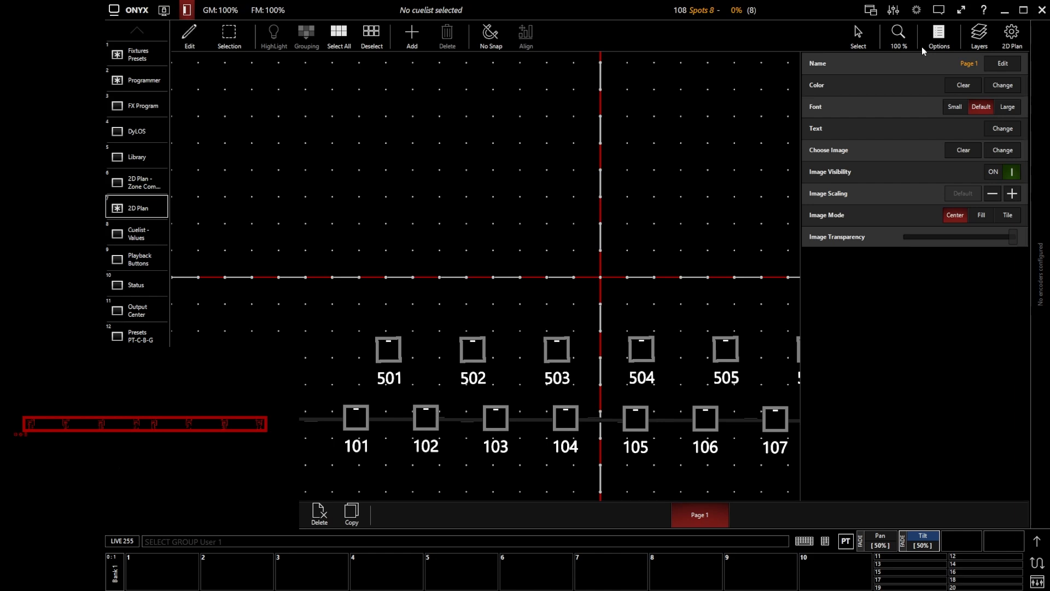
left_click_drag(298, 311, 612, 395)
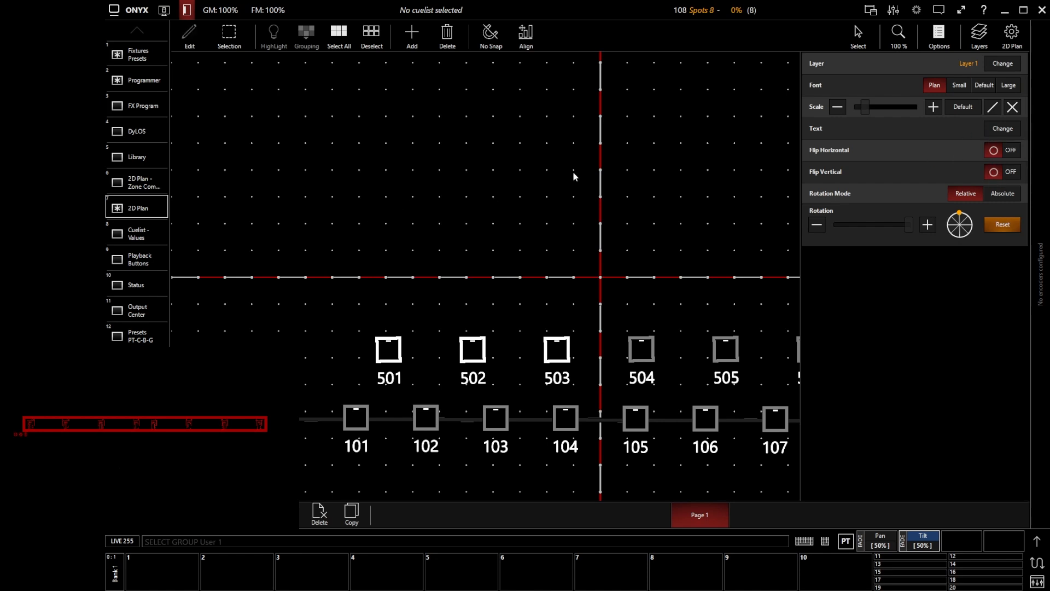
left_click(1009, 85)
left_click(933, 87)
left_click(940, 41)
left_click(980, 40)
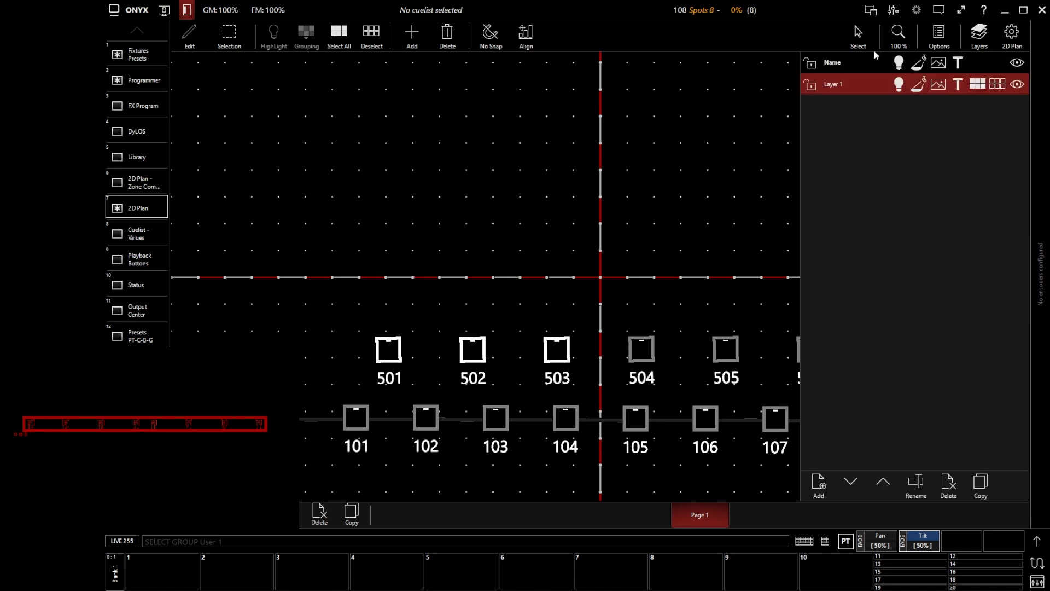
Add Layer 2 to the plan, then check the layer choice for washes 501–503 without changing it.
left_click(818, 486)
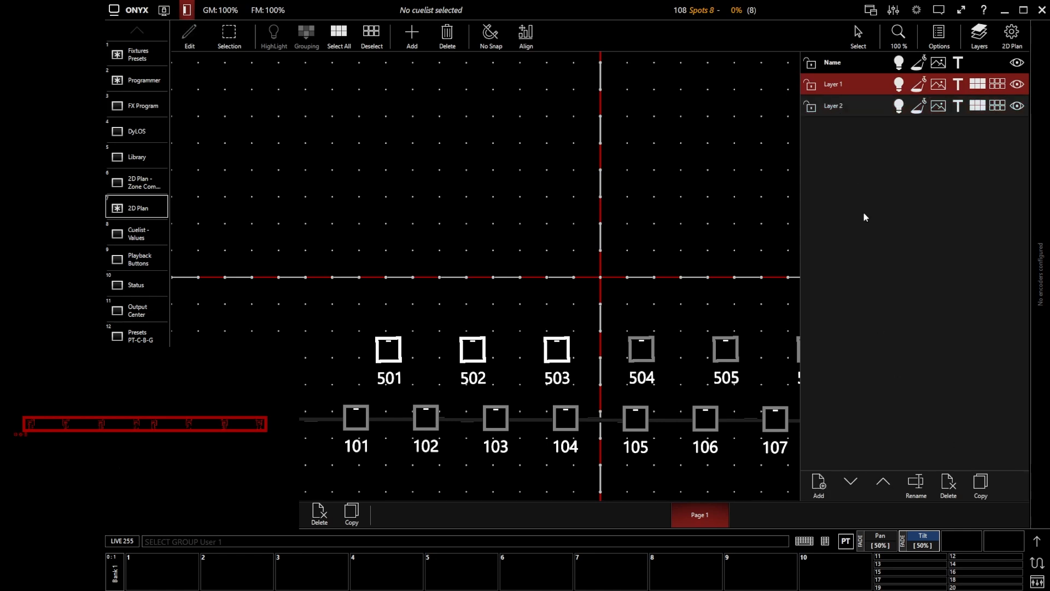
left_click_drag(316, 315, 592, 402)
left_click(940, 38)
left_click(1013, 62)
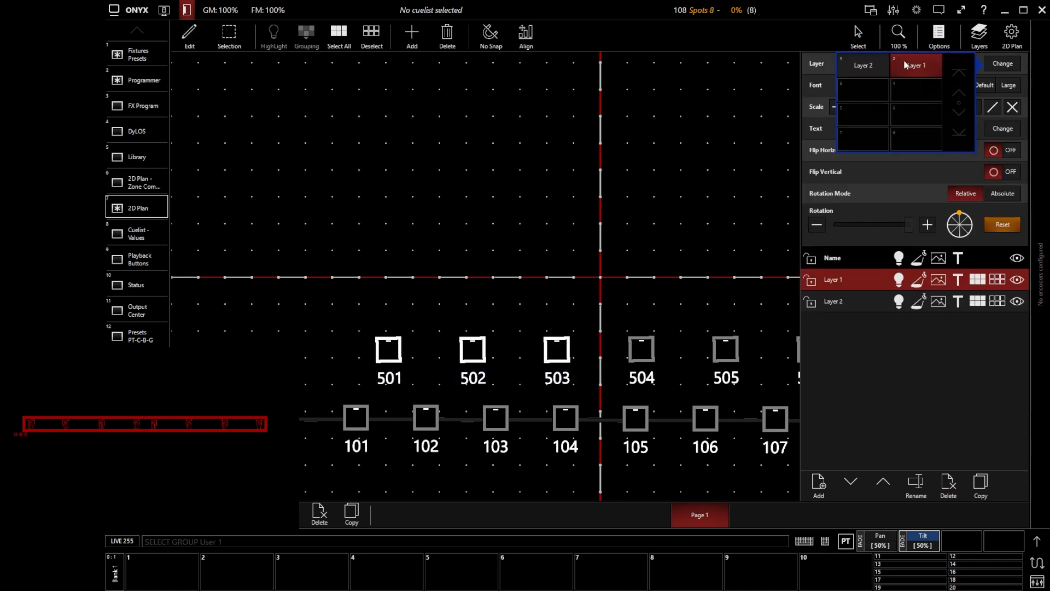
left_click(886, 389)
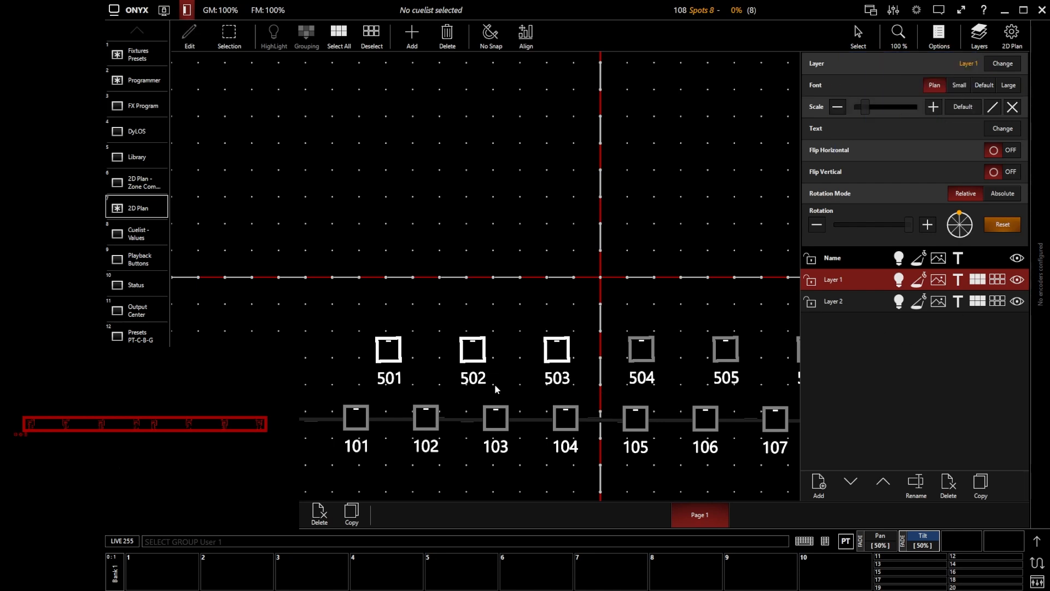
Select all six washes 501–506 and move them onto Layer 2.
scroll(262, 299, "down", 4)
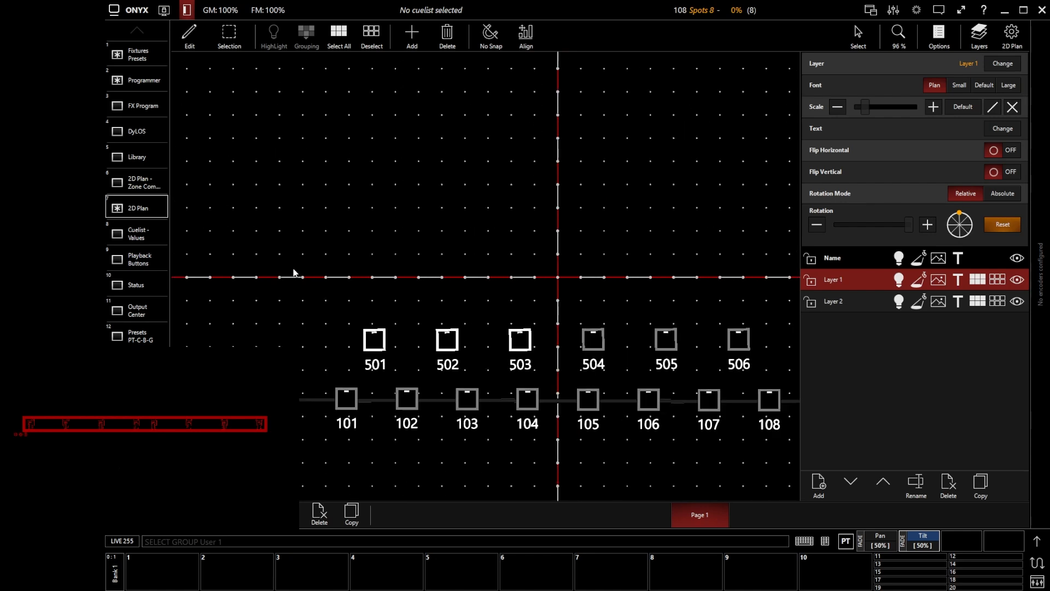
left_click(284, 287)
left_click_drag(321, 304, 688, 361)
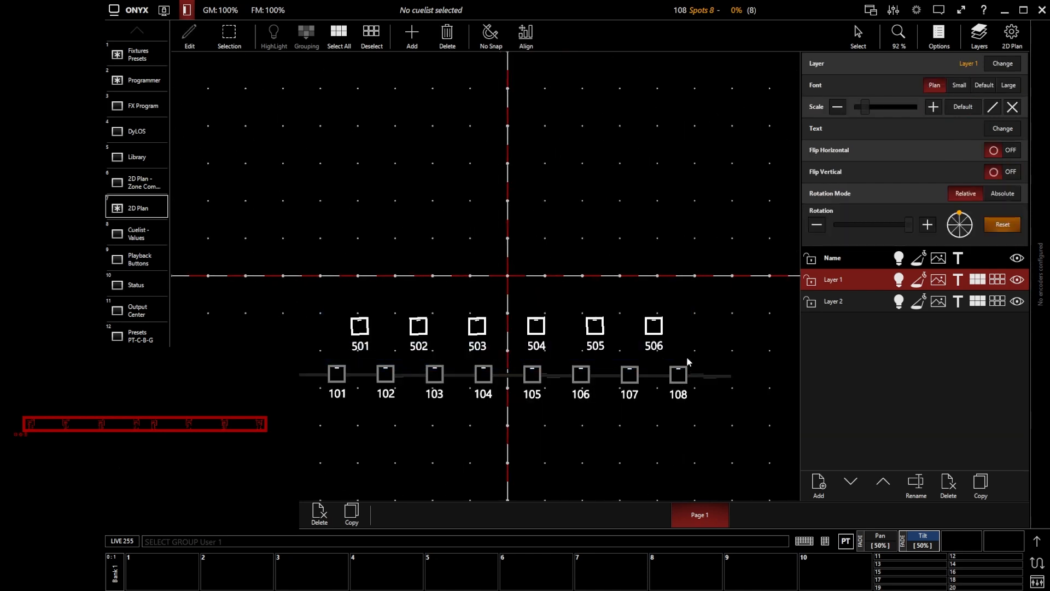
left_click(1007, 64)
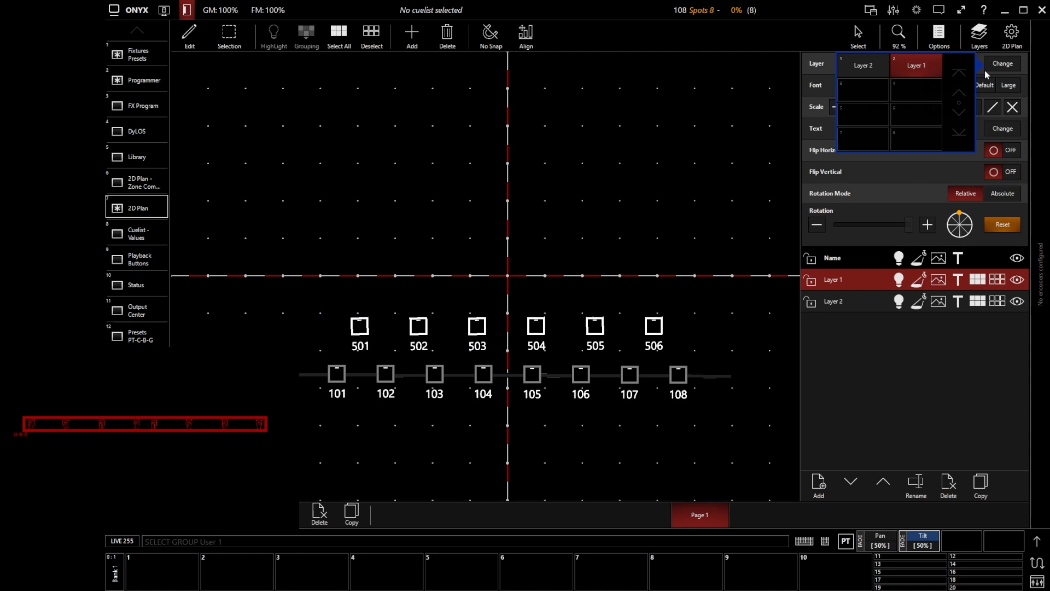
left_click(863, 67)
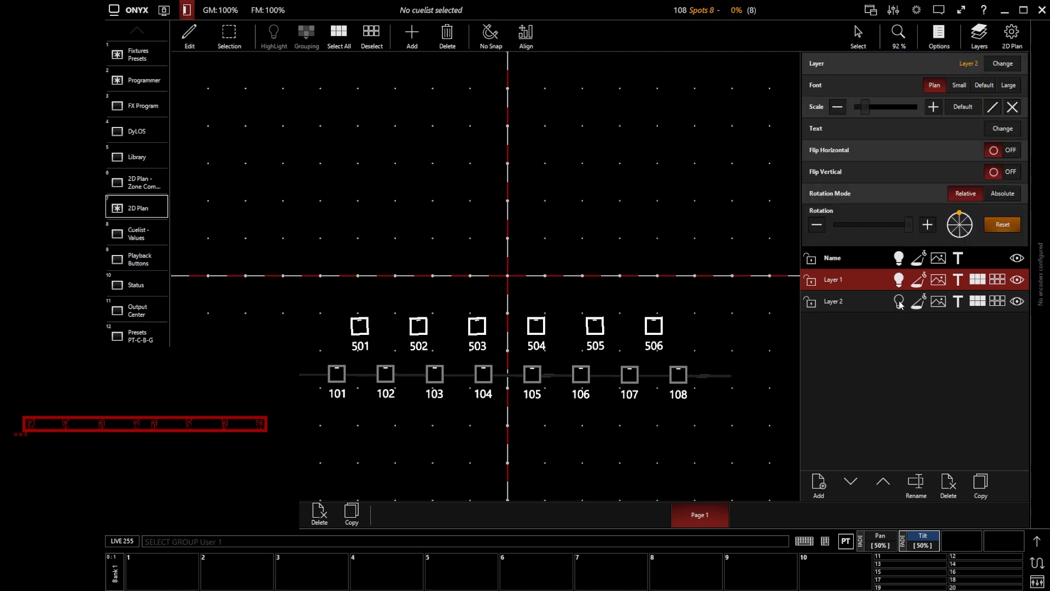
Lock and unlock Layer 2, then hide and show it again.
left_click(811, 302)
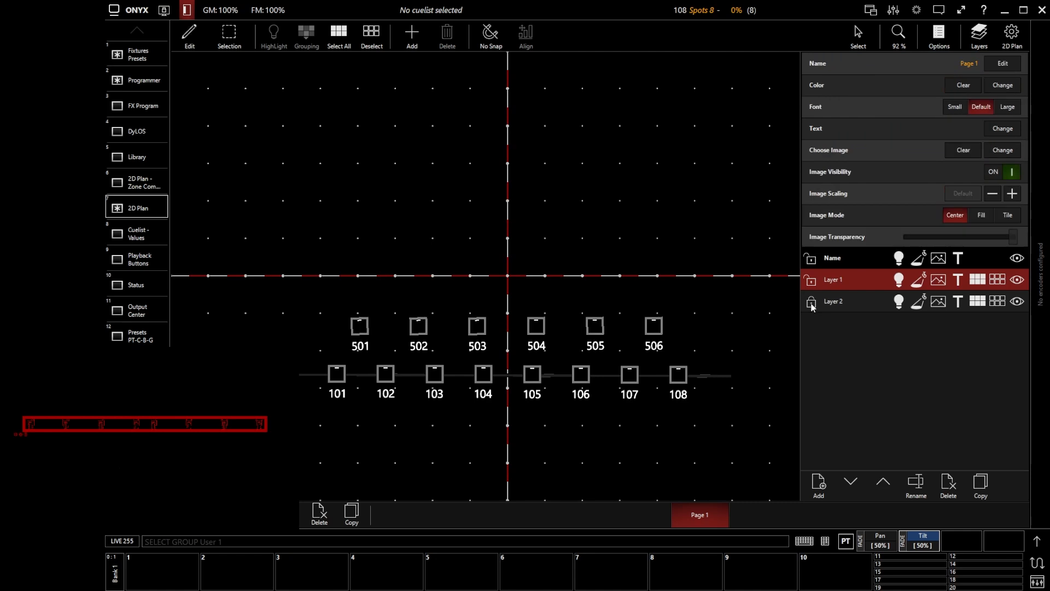
left_click(813, 304)
left_click(1017, 302)
left_click(1017, 302)
Select and deselect everything on Layer 2 a few times, leaving its washes selected.
left_click(977, 304)
left_click(1001, 304)
left_click(980, 304)
left_click(998, 304)
left_click(979, 304)
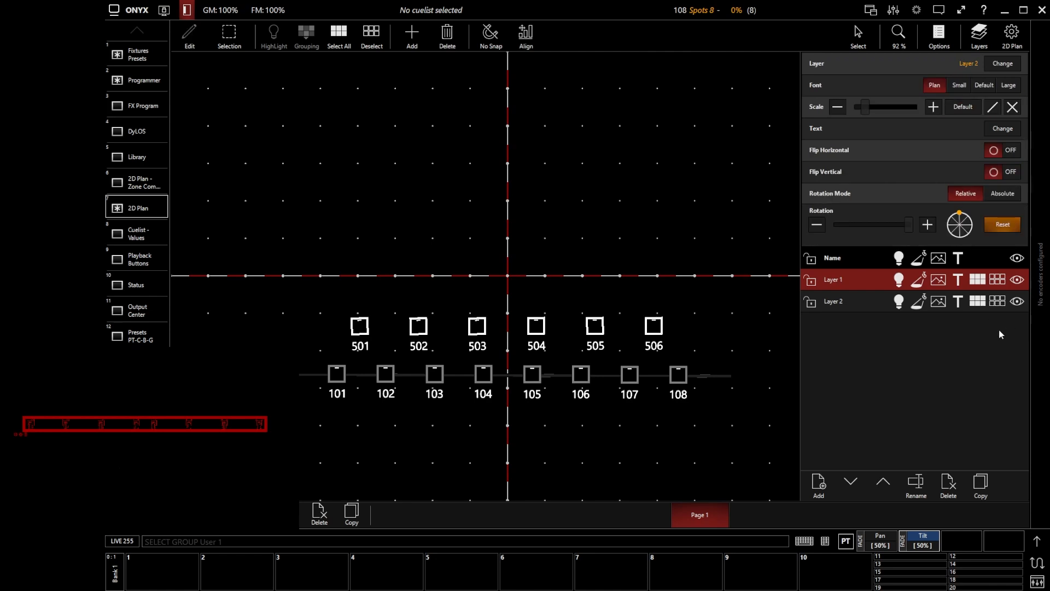
Toggle the wash labels off and back on, then return to Live and set spots 101–108 to full.
left_click(958, 308)
left_click(958, 307)
left_click(956, 307)
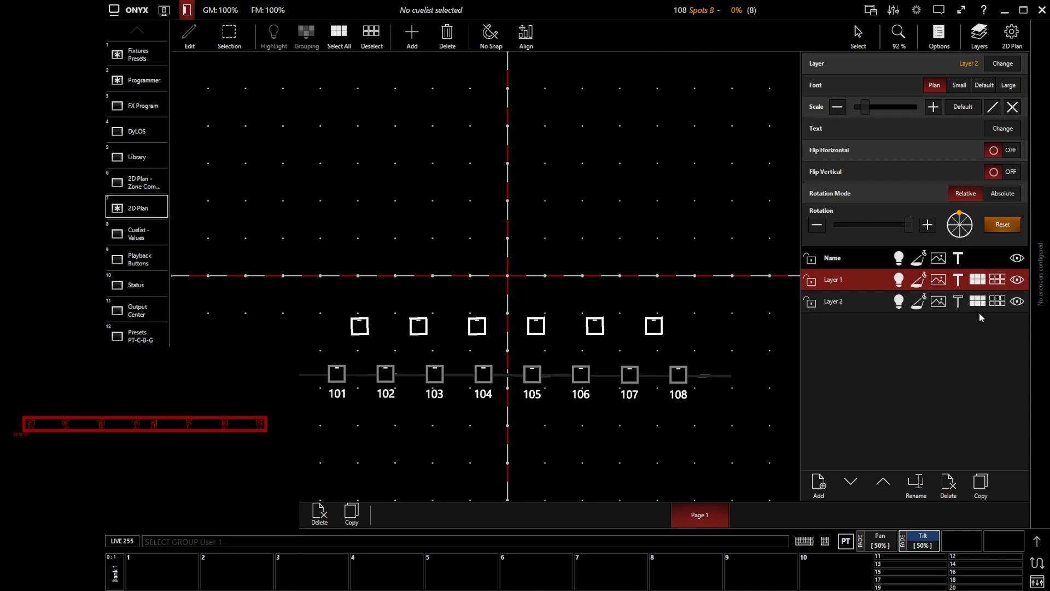
left_click(960, 304)
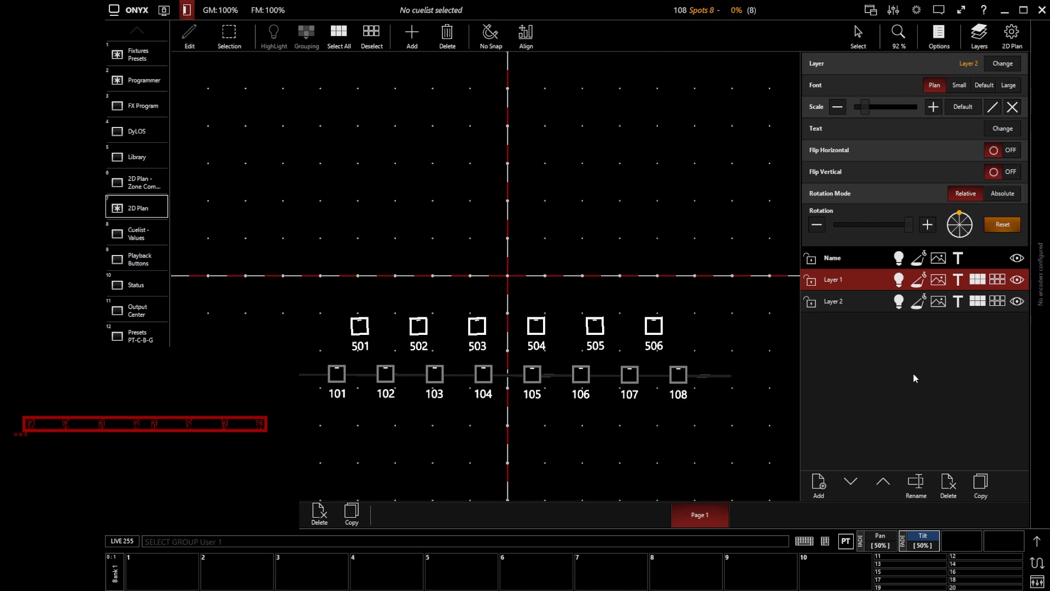
left_click(189, 36)
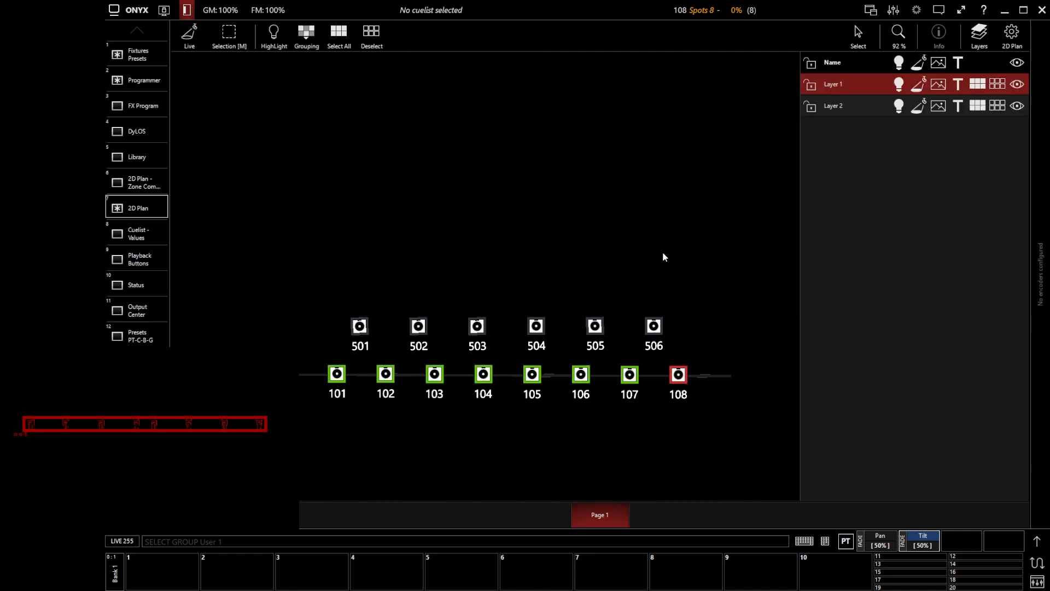
key("f")
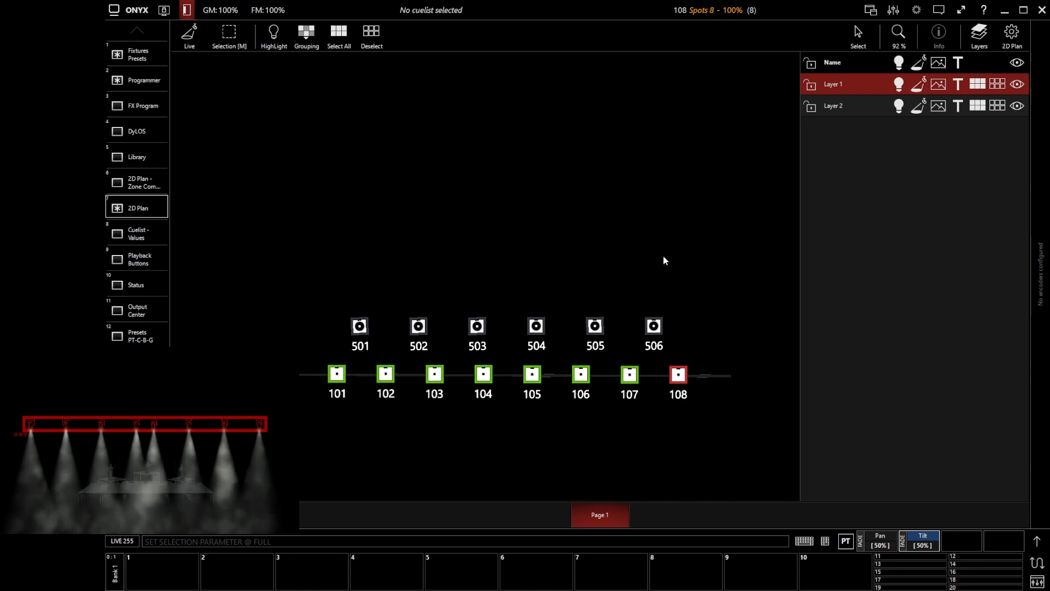